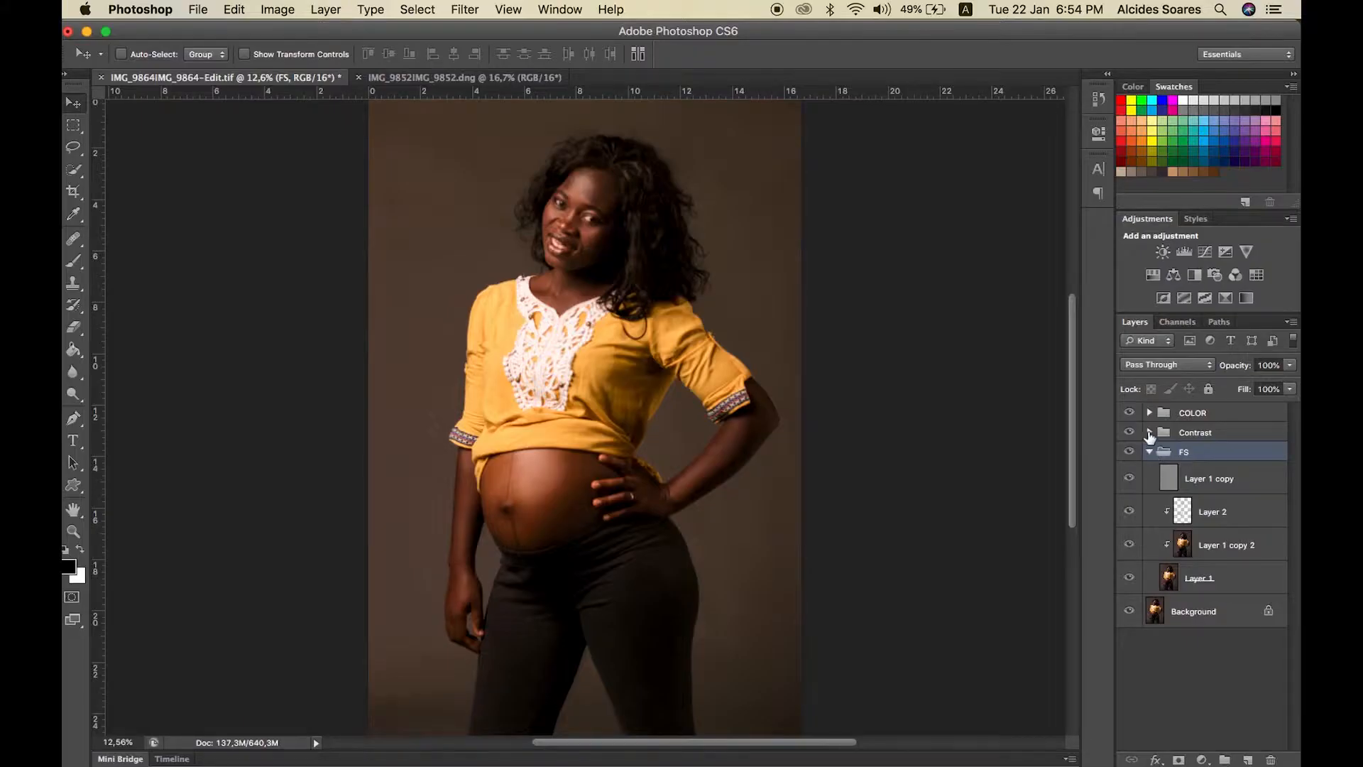
Expand the Contrast and COLOR groups, and review the Background and the individual layers in the FS group.
click(1149, 432)
click(1149, 413)
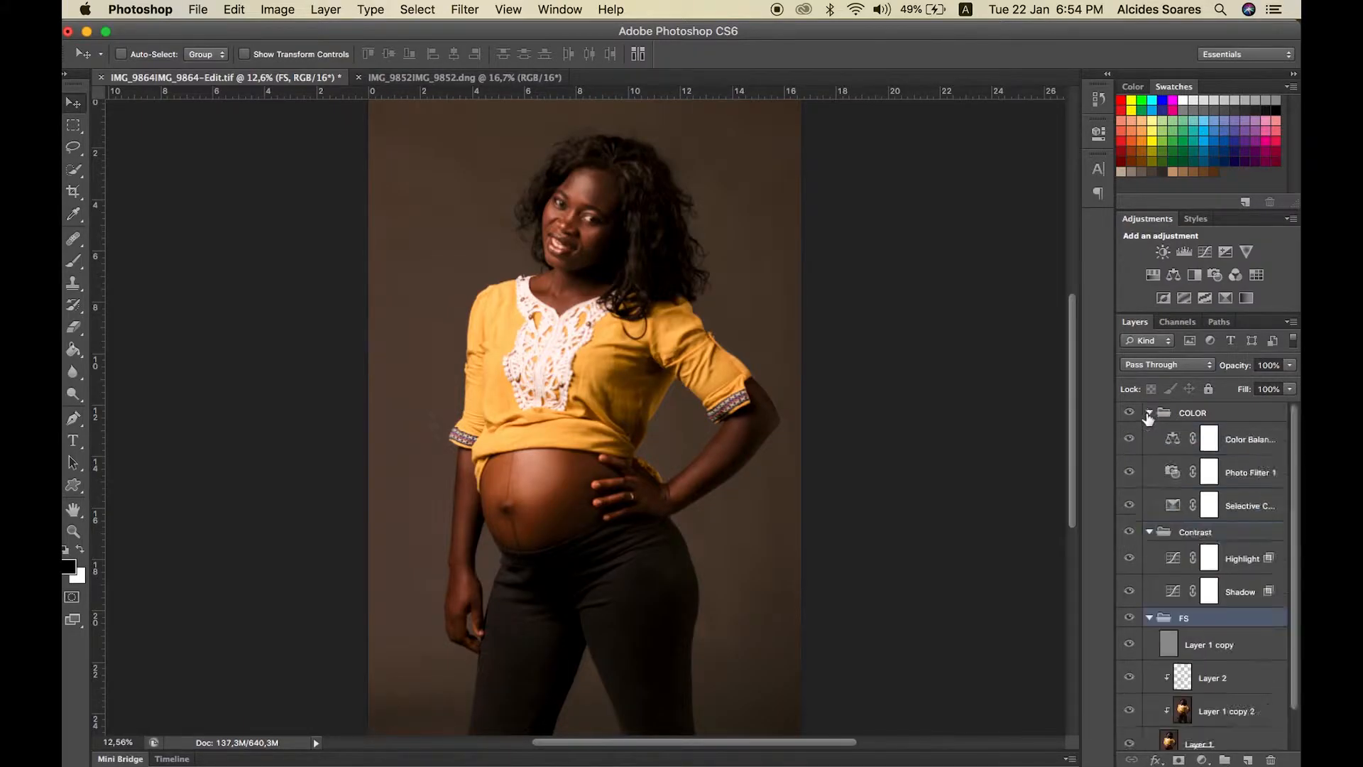
scroll(1195, 578, down, 2)
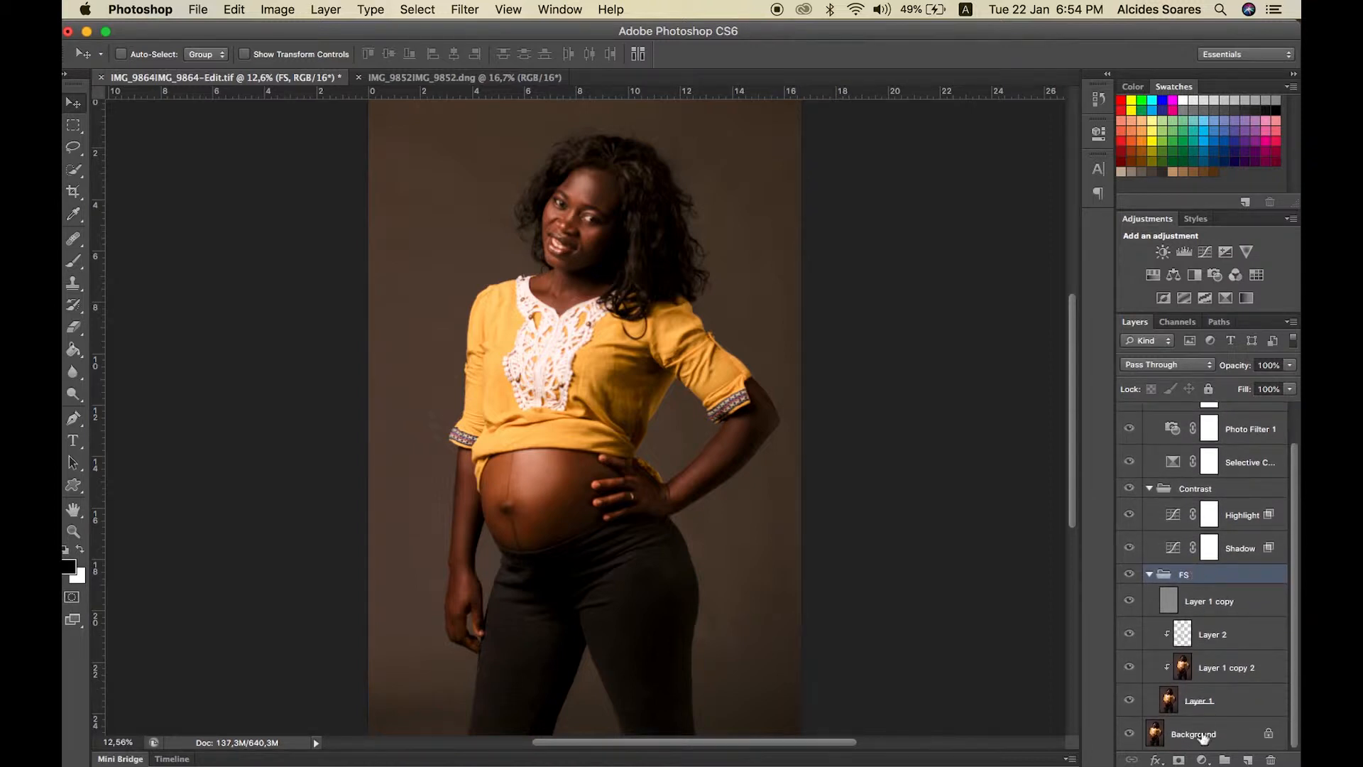
click(1200, 739)
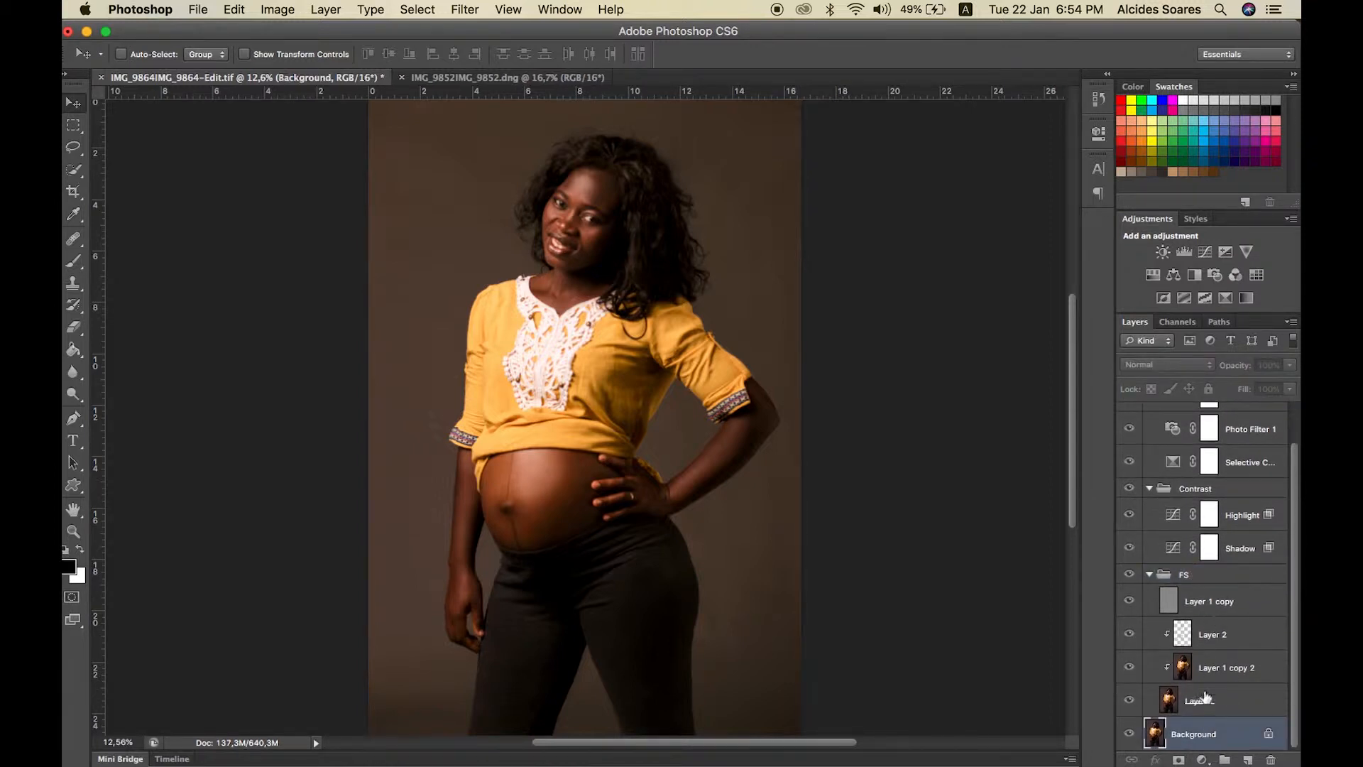
click(1205, 698)
click(1216, 668)
click(1216, 634)
click(1218, 603)
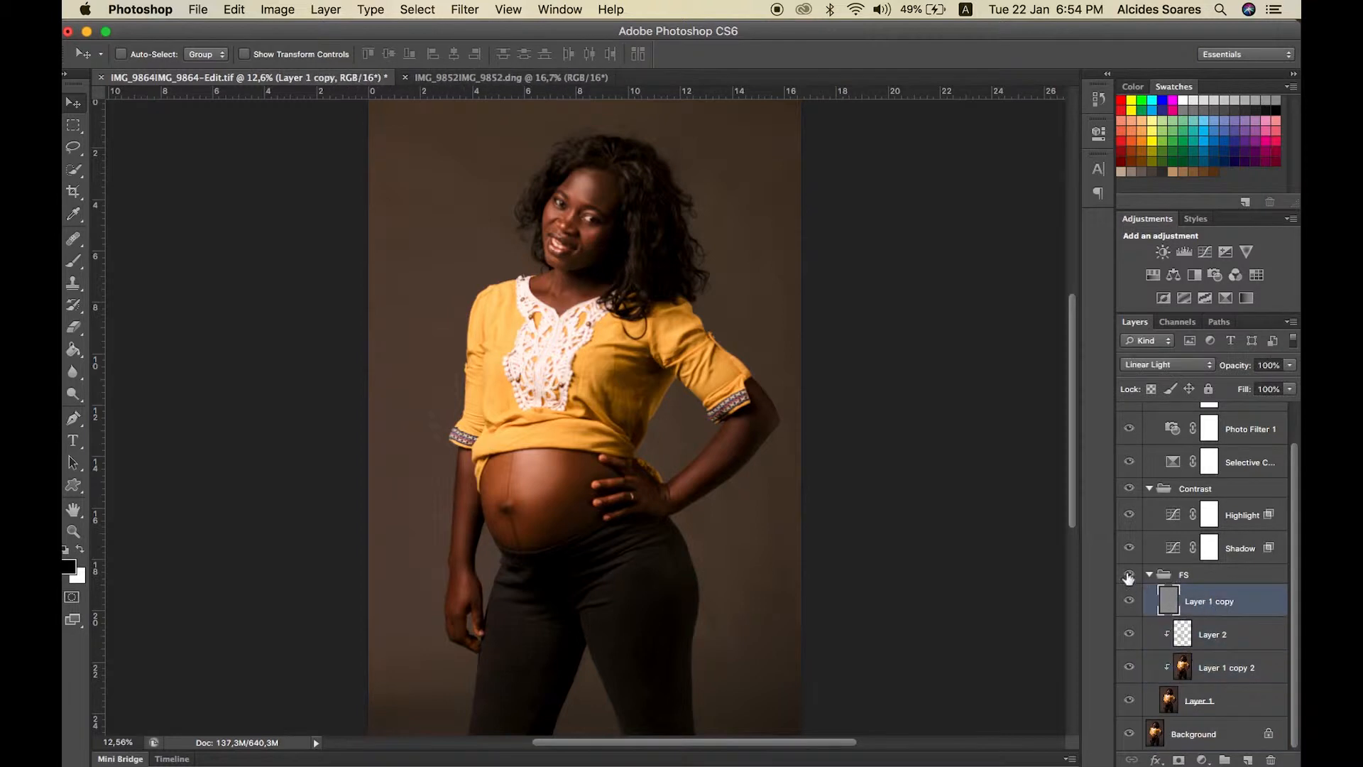
Toggle the FS group's visibility to compare the image with and without the skin retouching, leaving it visible and collapsed.
click(1130, 575)
click(1130, 575)
click(1129, 575)
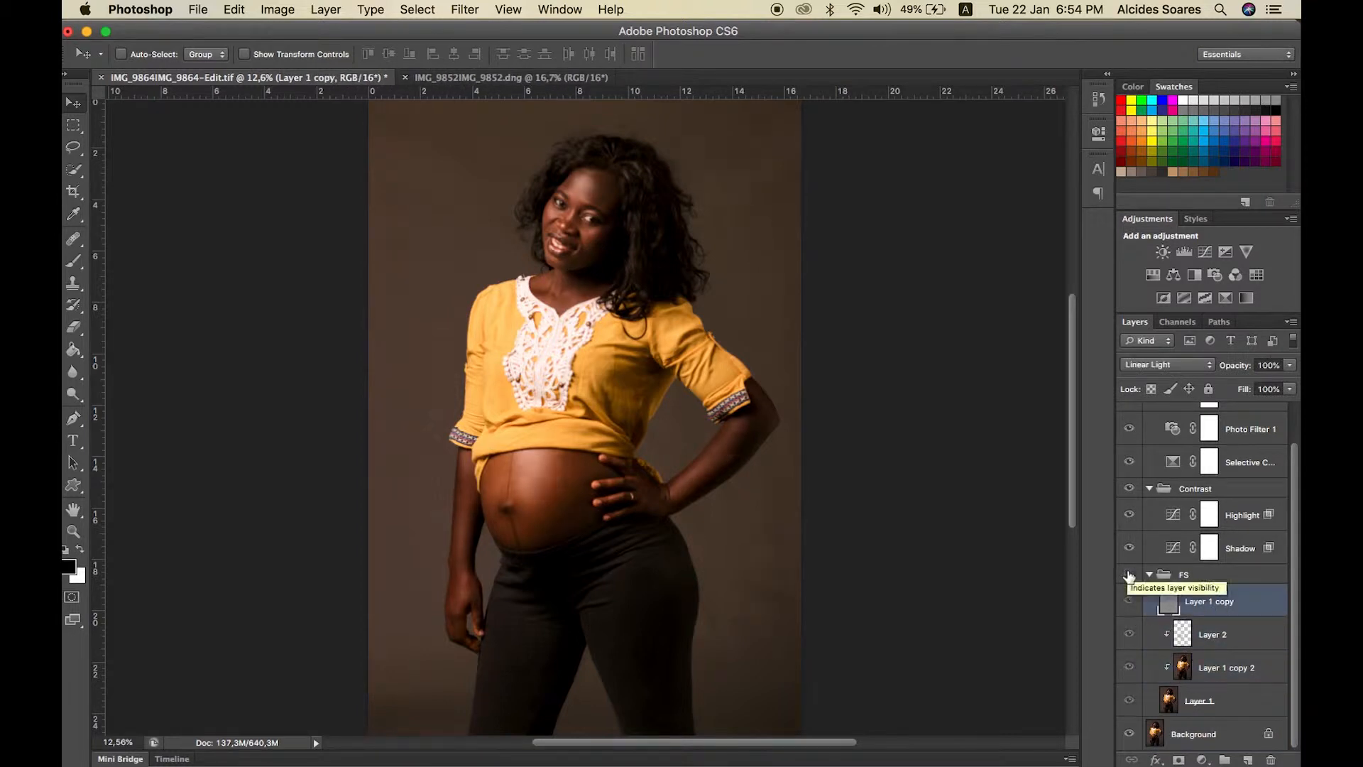
click(1129, 575)
click(1150, 575)
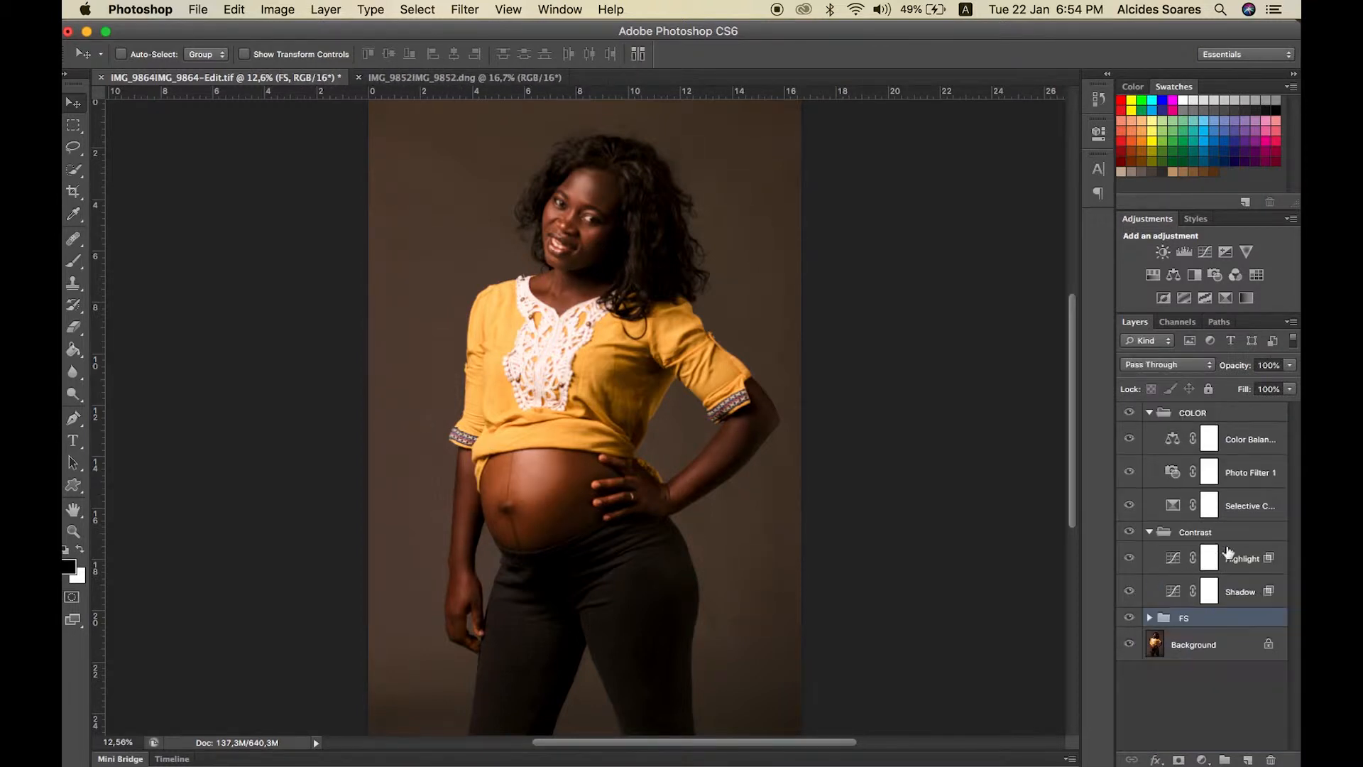
Compare the image with and without the Shadow and Highlight curves, leaving both visible and the Contrast group collapsed.
click(1242, 592)
click(1236, 560)
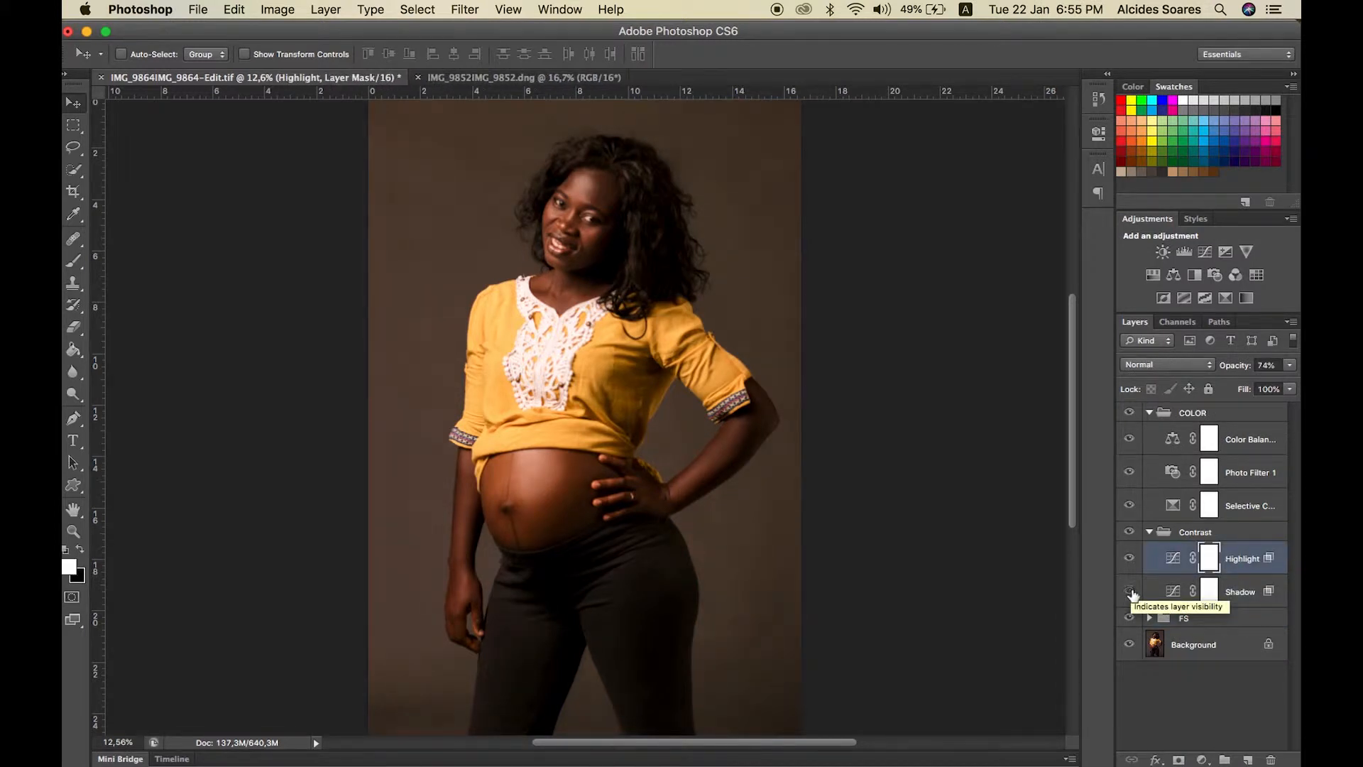
click(1130, 558)
click(1130, 559)
click(1130, 559)
click(1129, 558)
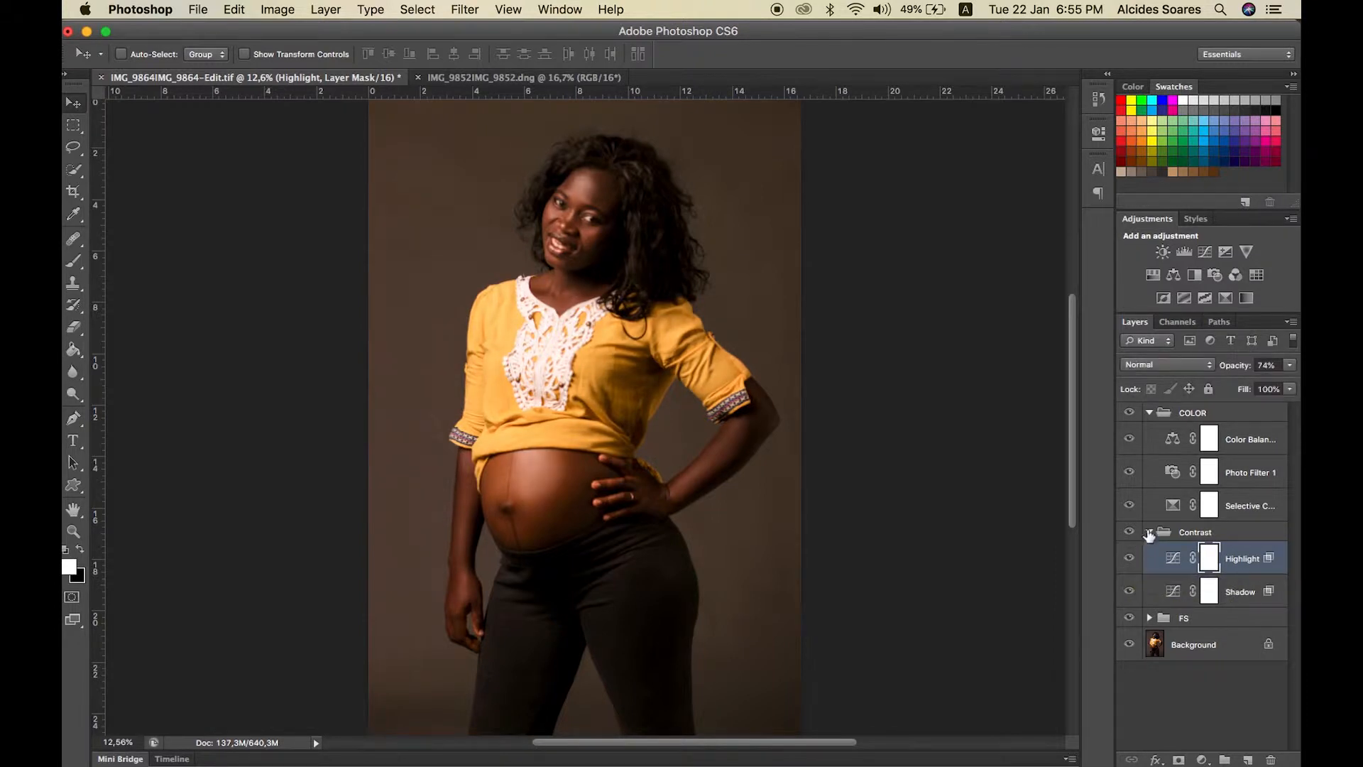
click(1149, 533)
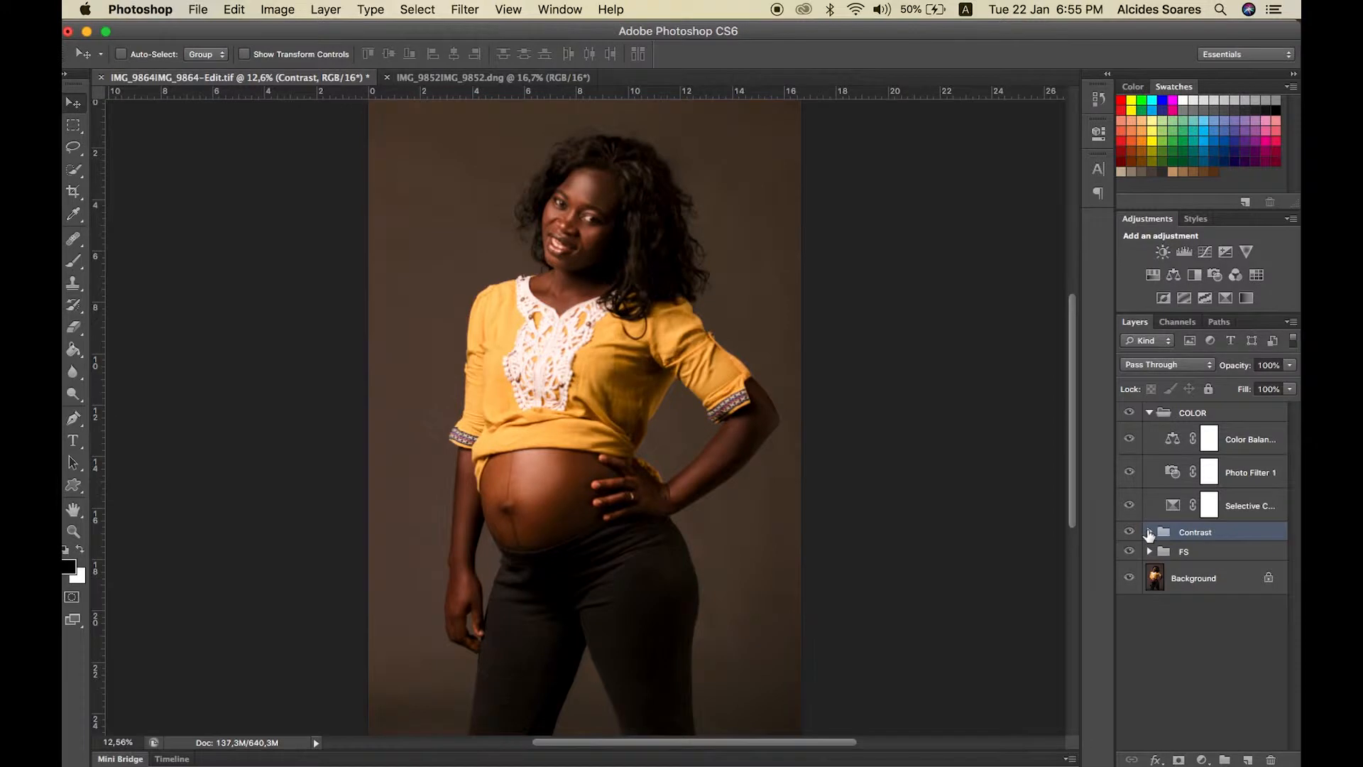
Review the Selective Color, Photo Filter and Color Balance layers with their effect toggled, leaving the COLOR group visible and collapsed.
click(1230, 513)
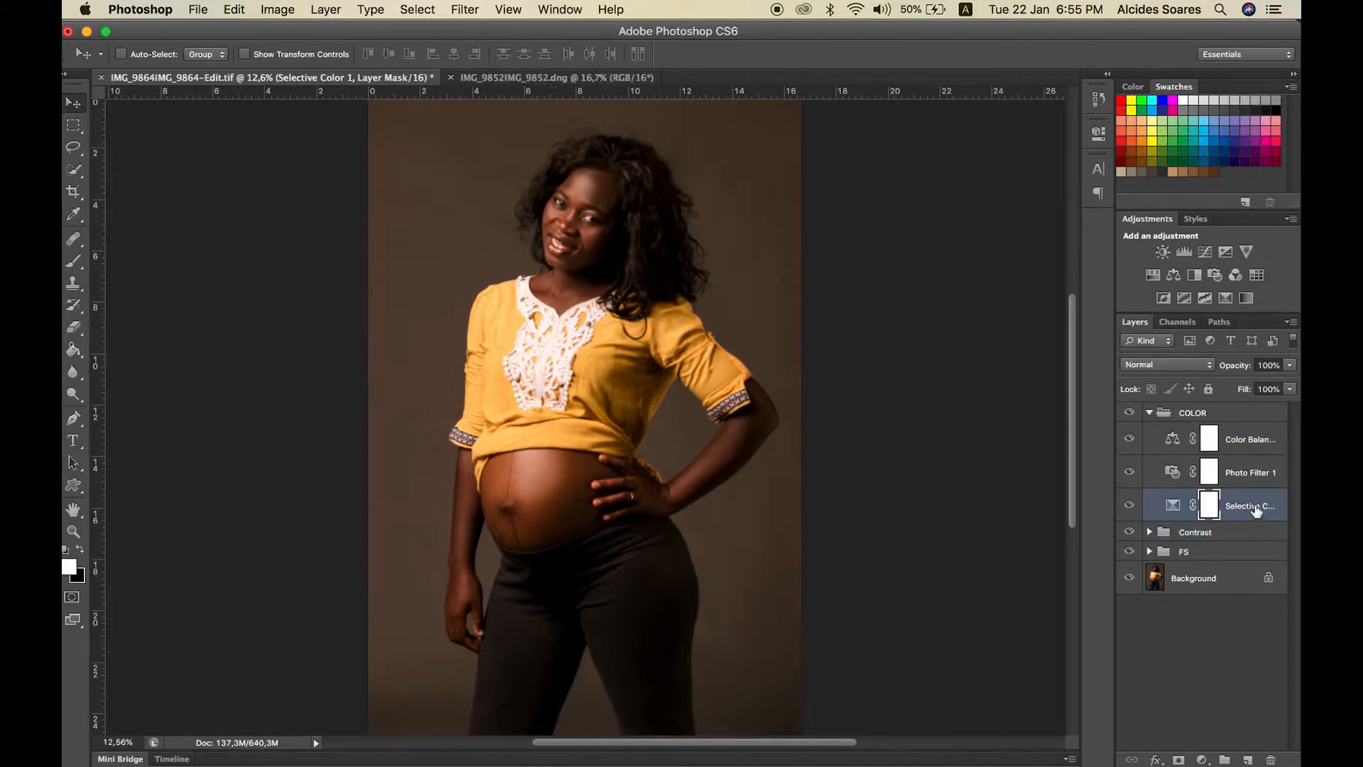
click(1255, 476)
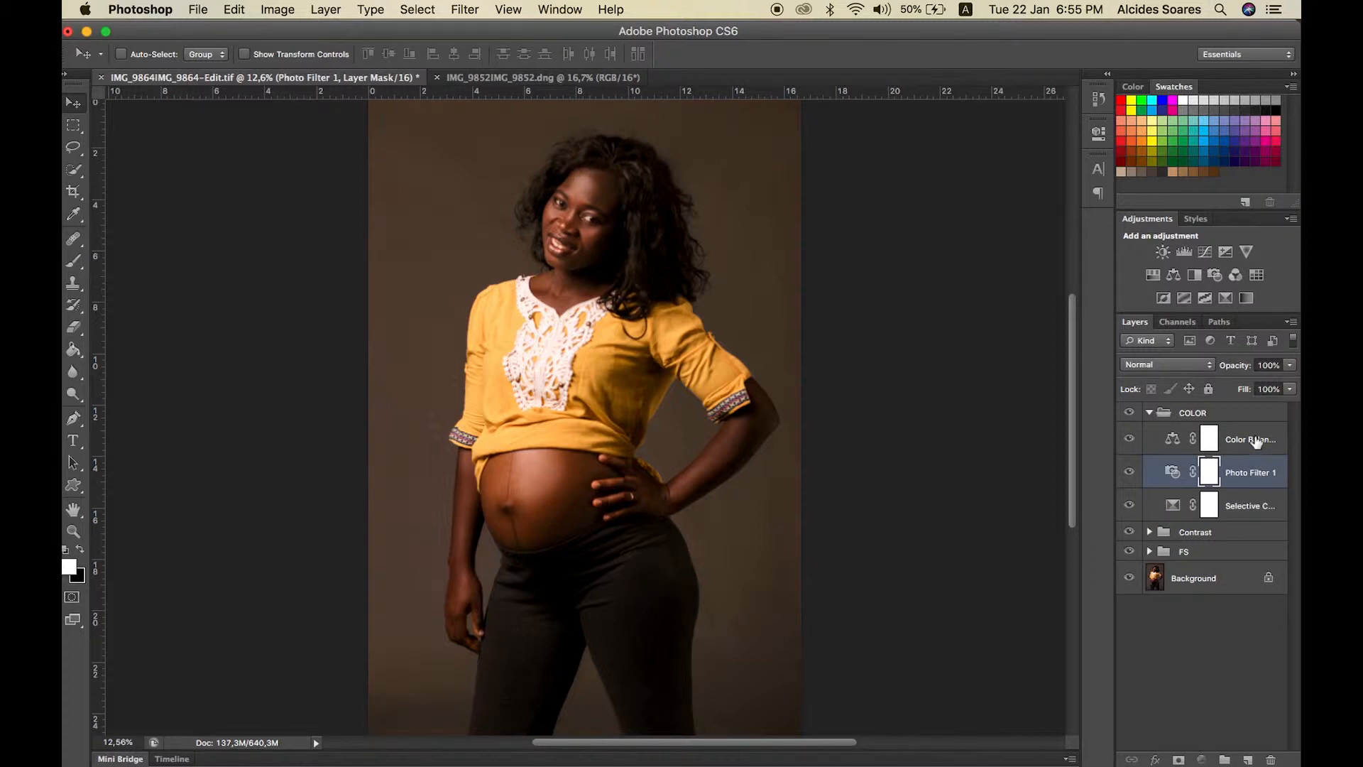
click(1254, 441)
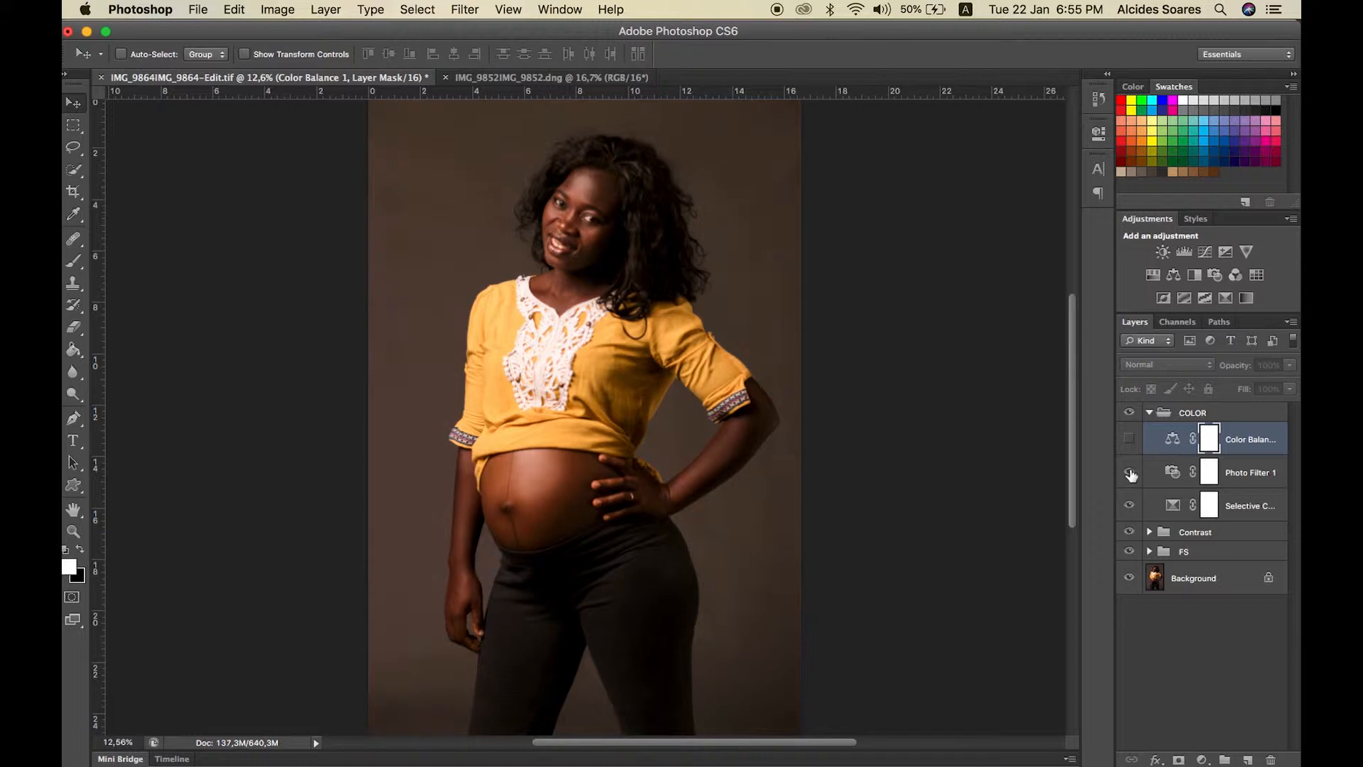
click(1130, 440)
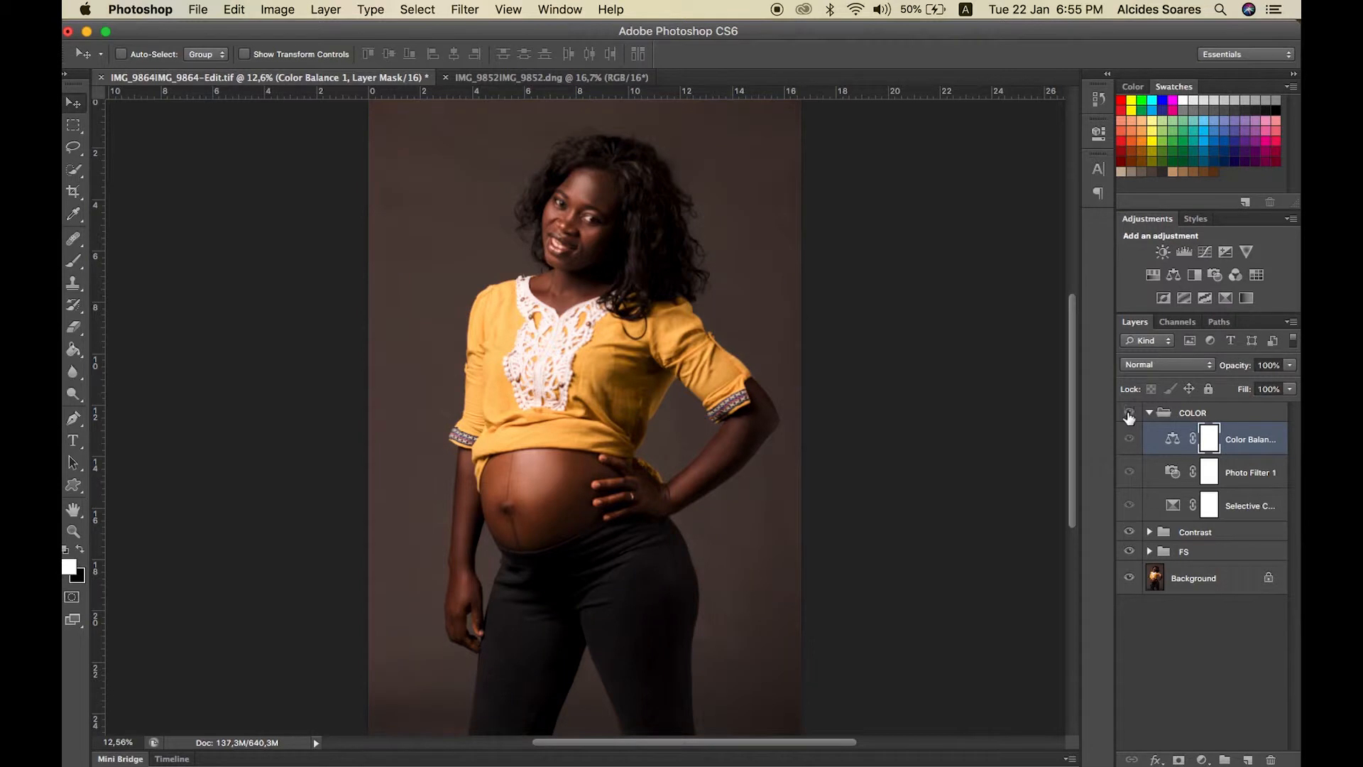
click(1148, 413)
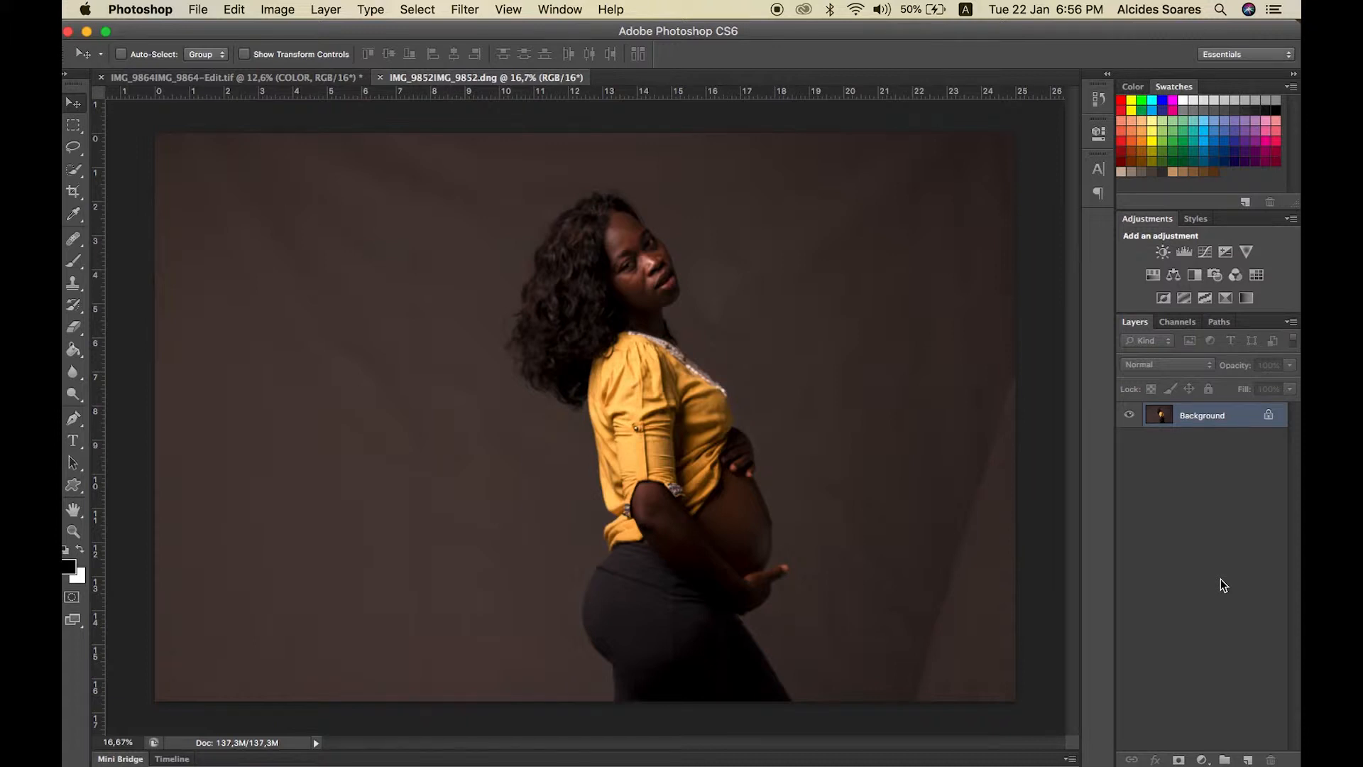
Duplicate the Background layer of IMG_9852.dng onto a new layer.
key(super+j)
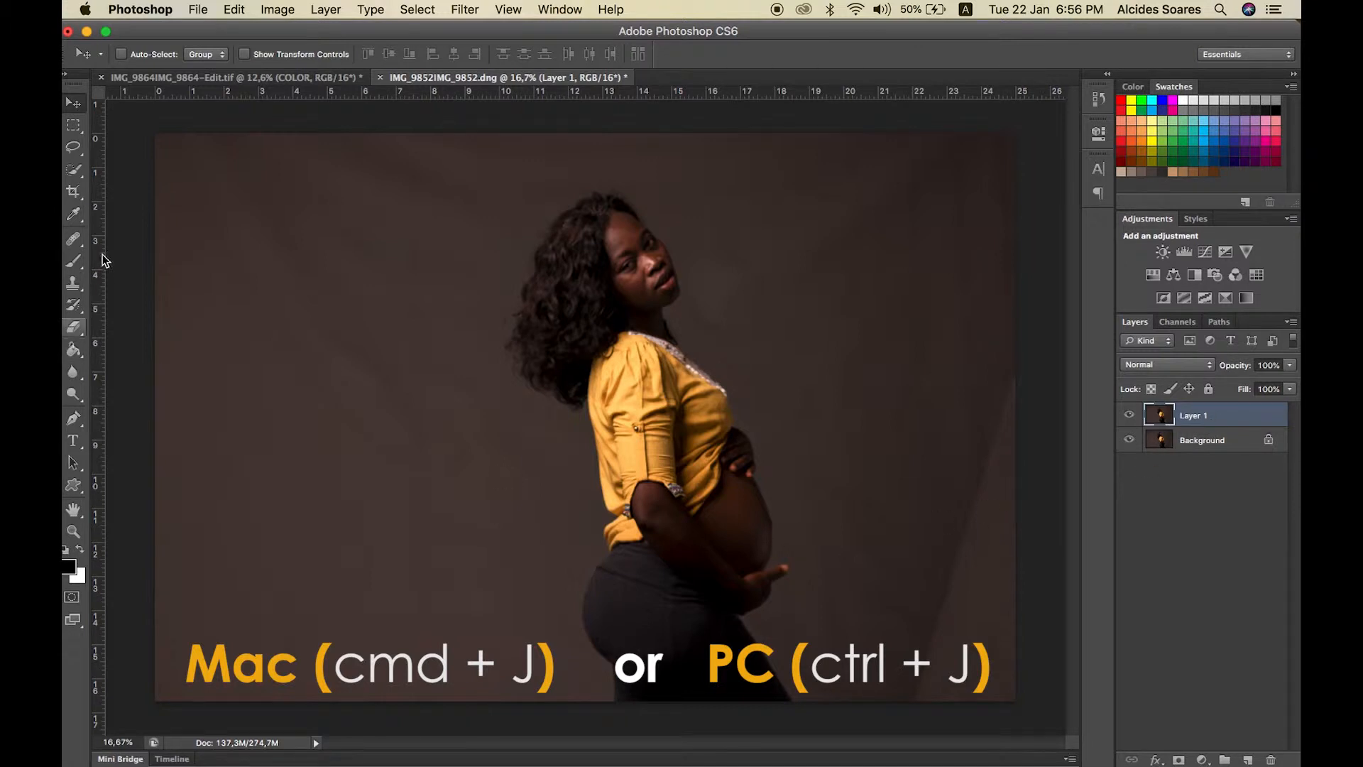
click(70, 129)
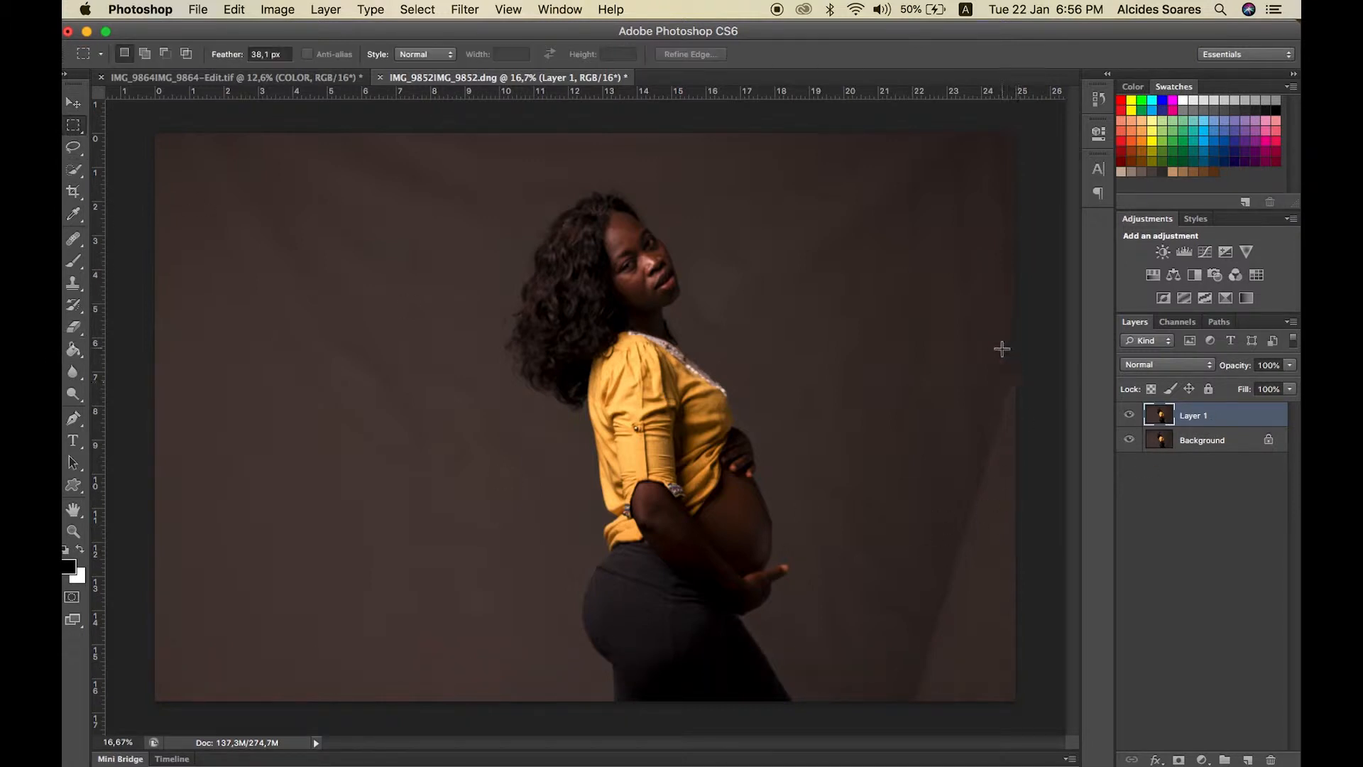
drag(937, 337, 939, 343)
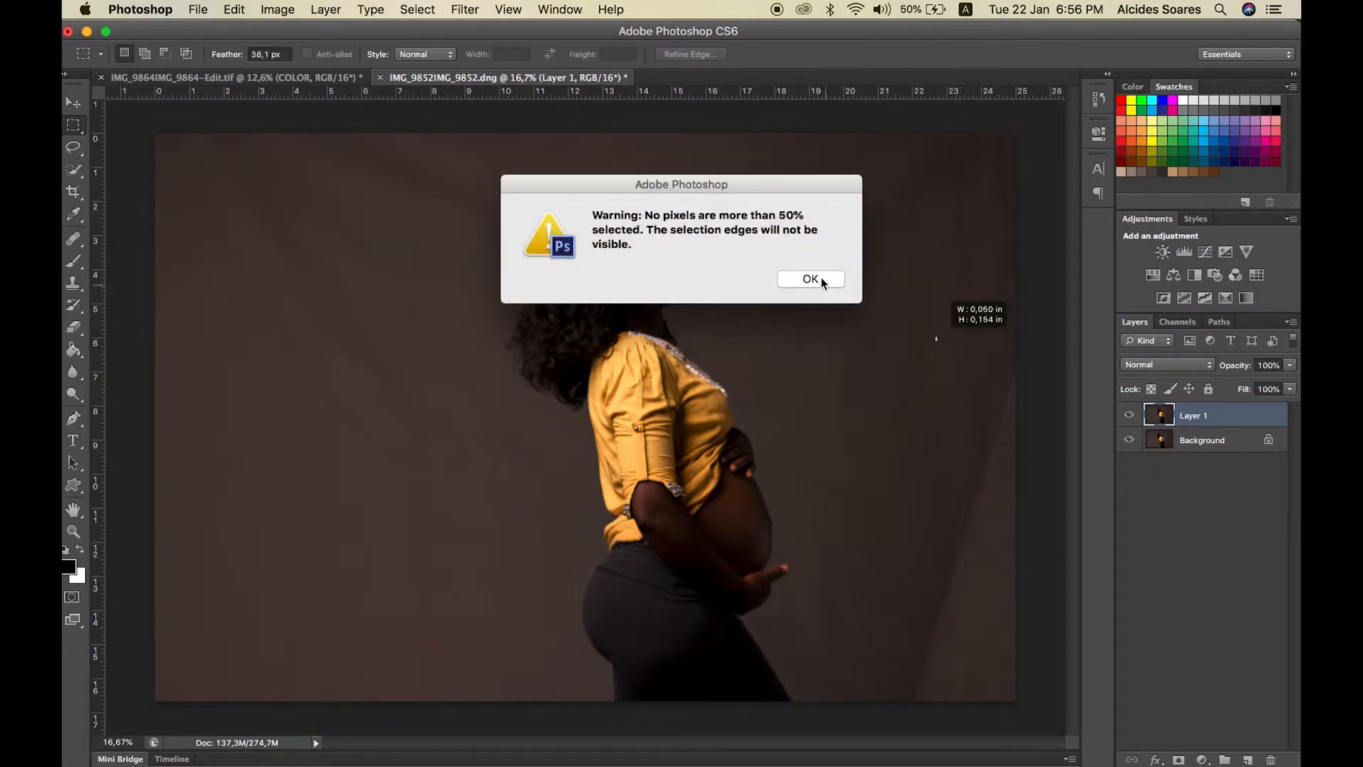
click(810, 279)
key(p)
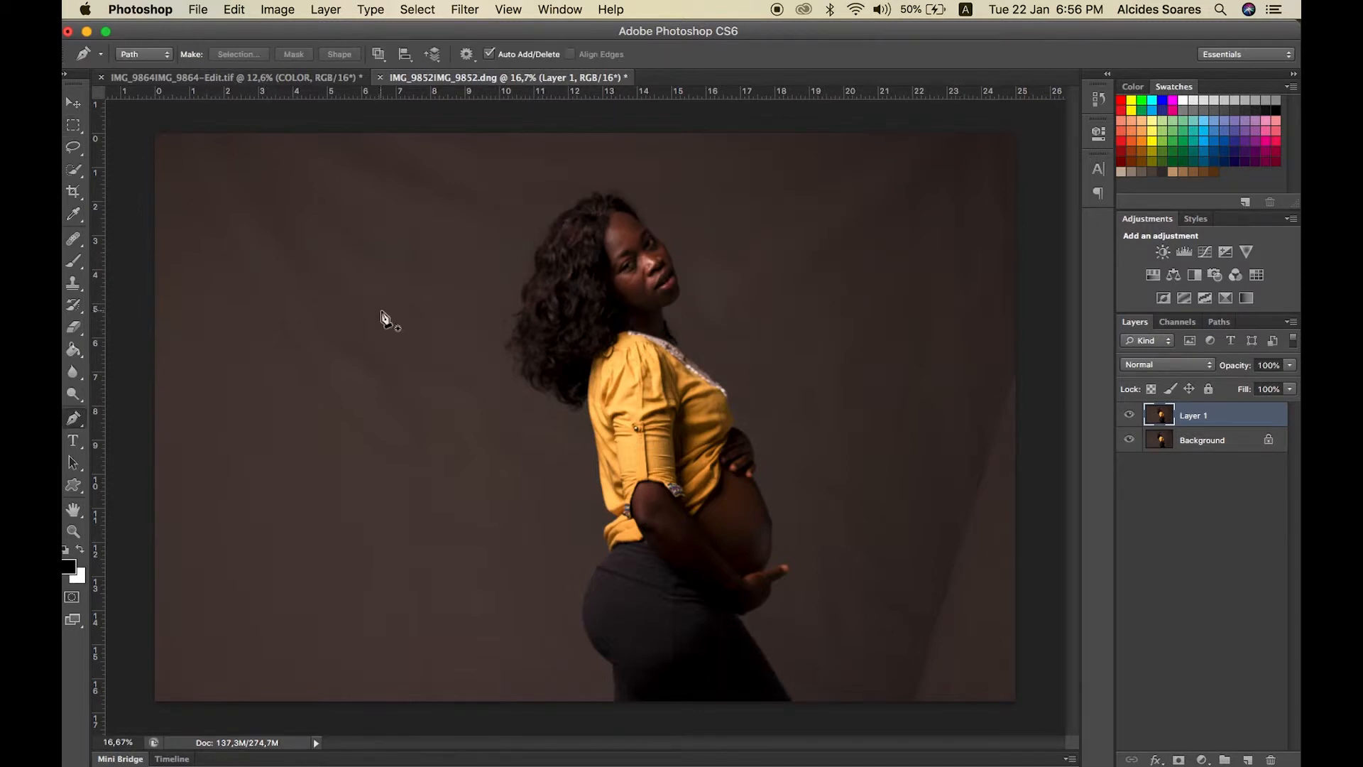
Lasso the diagonal backdrop edge in the photo's lower-right corner, replace it with a Content-Aware fill at 100% opacity, and deselect.
key(l)
mouse_move(998, 346)
mouse_down()
mouse_move(913, 545)
mouse_move(902, 752)
mouse_move(1075, 717)
mouse_move(1106, 683)
mouse_move(1101, 568)
mouse_move(1052, 346)
mouse_move(1004, 358)
mouse_up()
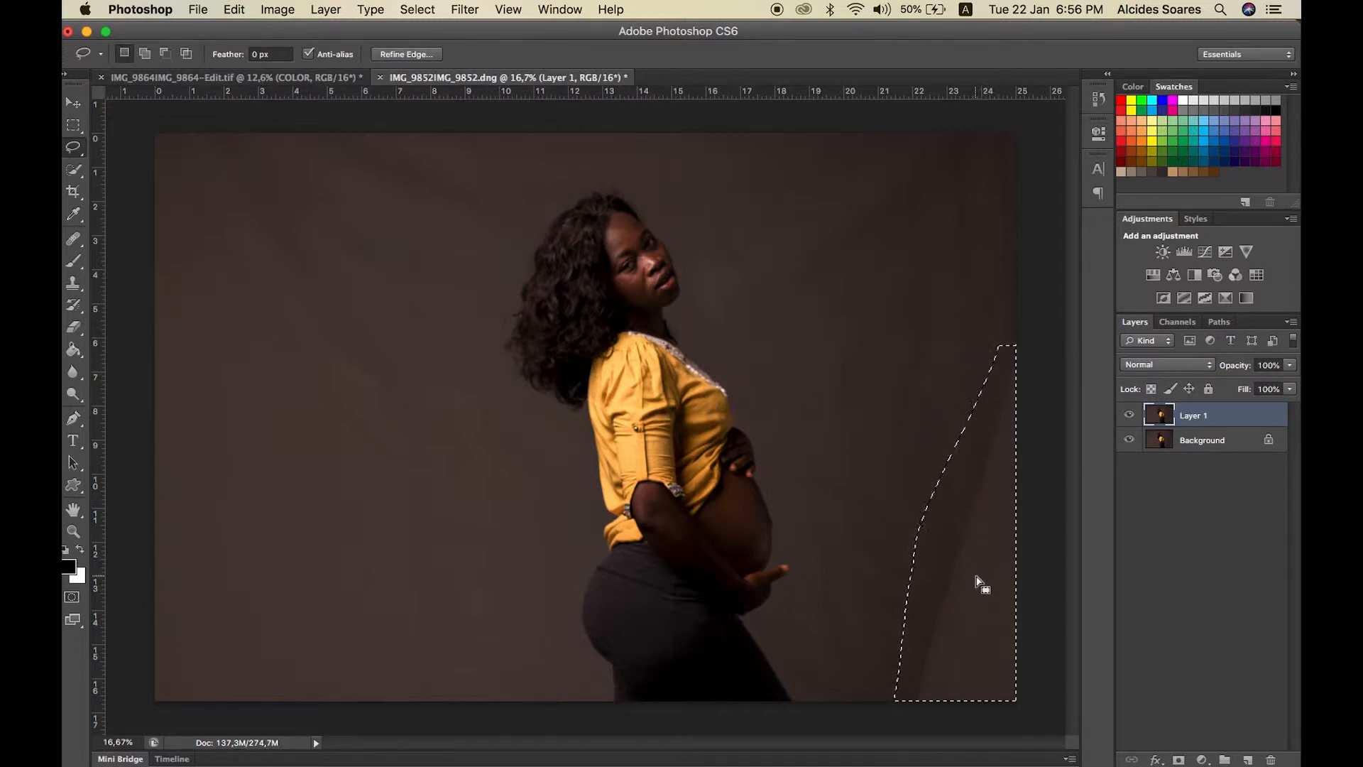
right_click(977, 581)
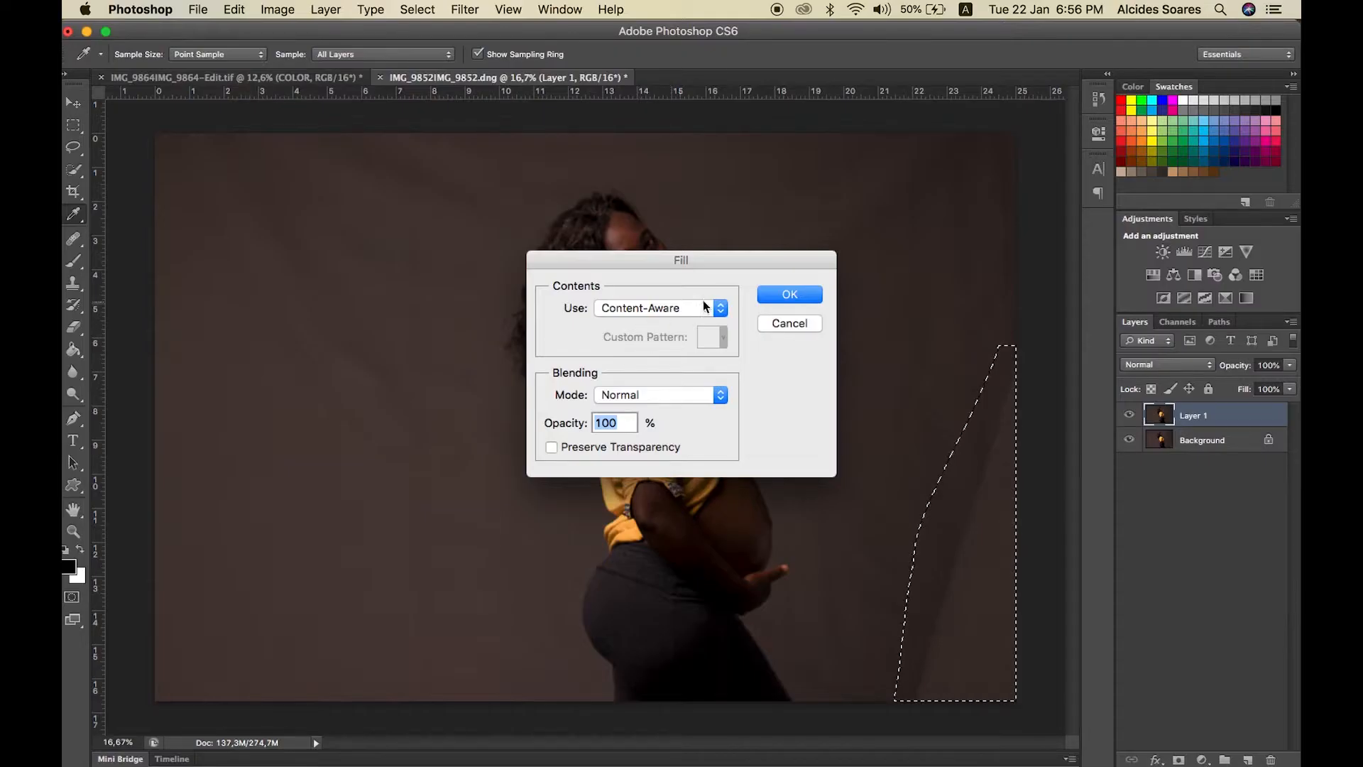
click(779, 295)
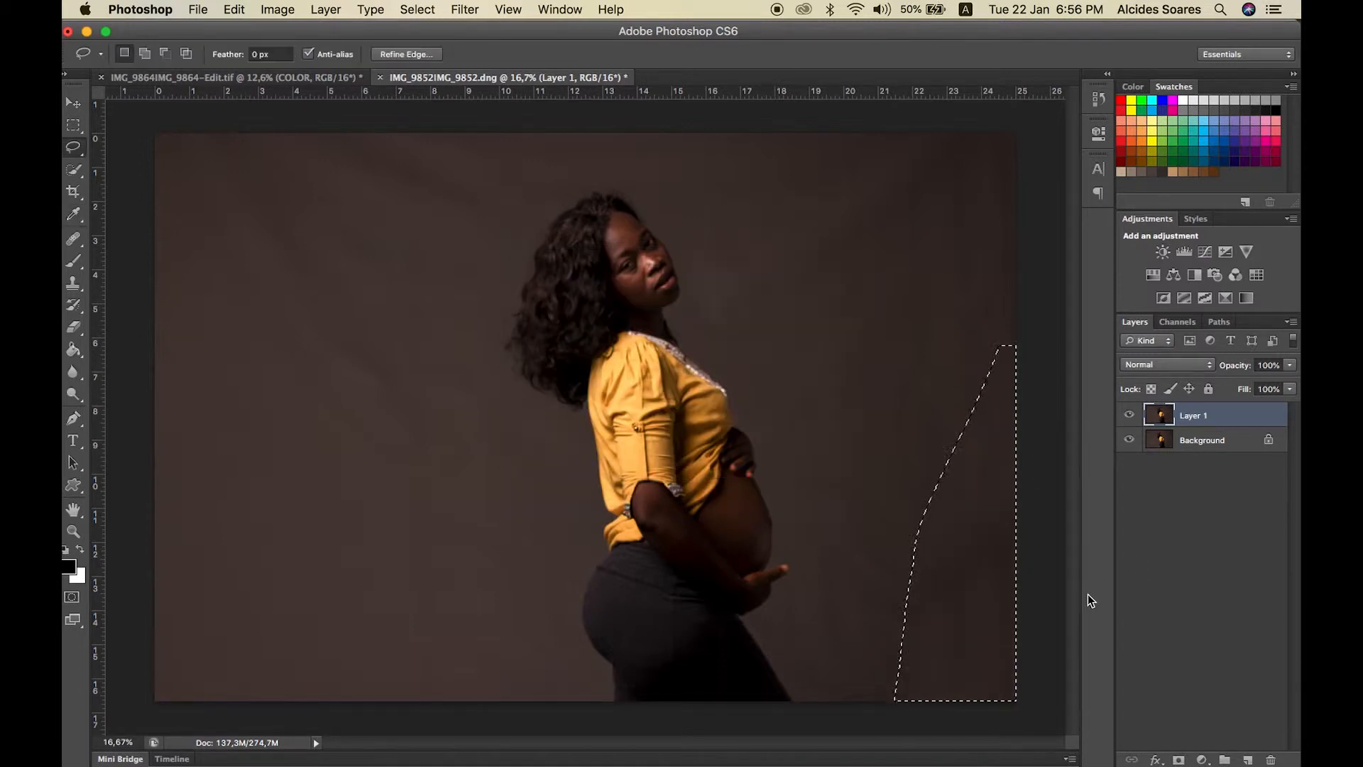
key(super+d)
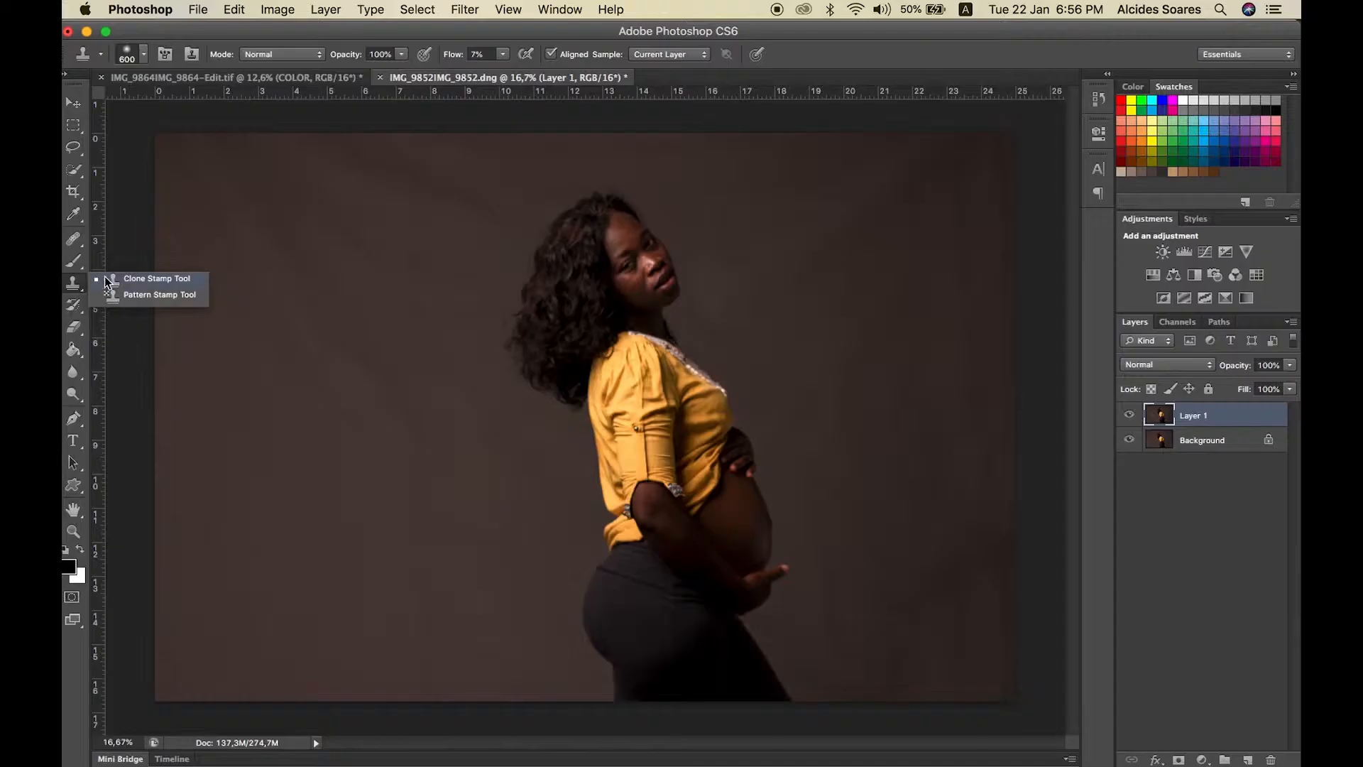
Smooth the creases in the upper-right backdrop and the area behind the woman's back with the Clone Stamp, resampling clean areas.
click(127, 278)
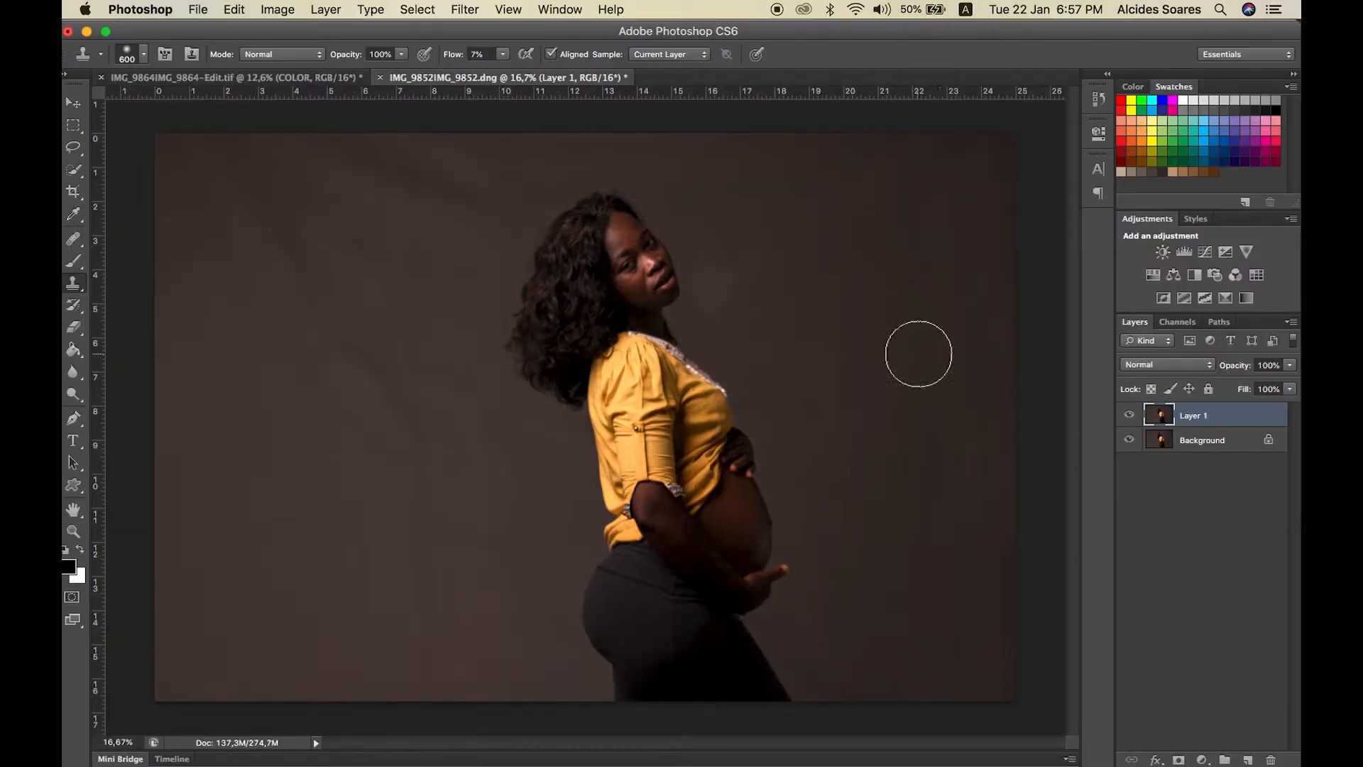
mouse_move(933, 275)
mouse_down()
mouse_move(940, 244)
mouse_move(949, 310)
mouse_move(983, 186)
mouse_up()
mouse_move(279, 266)
mouse_down()
mouse_move(313, 304)
mouse_move(344, 304)
mouse_up()
alt+click(427, 341)
mouse_move(415, 233)
mouse_down()
mouse_move(352, 237)
mouse_move(426, 176)
mouse_move(328, 245)
mouse_up()
mouse_move(247, 206)
mouse_down()
mouse_move(240, 171)
mouse_move(206, 182)
mouse_up()
alt+click(244, 367)
mouse_move(281, 302)
mouse_down()
mouse_move(247, 246)
mouse_move(349, 291)
mouse_move(386, 314)
mouse_up()
mouse_move(404, 179)
mouse_down()
mouse_move(481, 146)
mouse_move(443, 358)
mouse_up()
alt+click(319, 427)
mouse_move(334, 420)
mouse_down()
mouse_move(371, 411)
mouse_move(196, 140)
mouse_up()
mouse_move(442, 406)
mouse_down()
mouse_move(480, 498)
mouse_move(456, 533)
mouse_move(512, 526)
mouse_move(492, 466)
mouse_move(473, 512)
mouse_move(489, 493)
mouse_move(427, 295)
mouse_move(478, 225)
mouse_up()
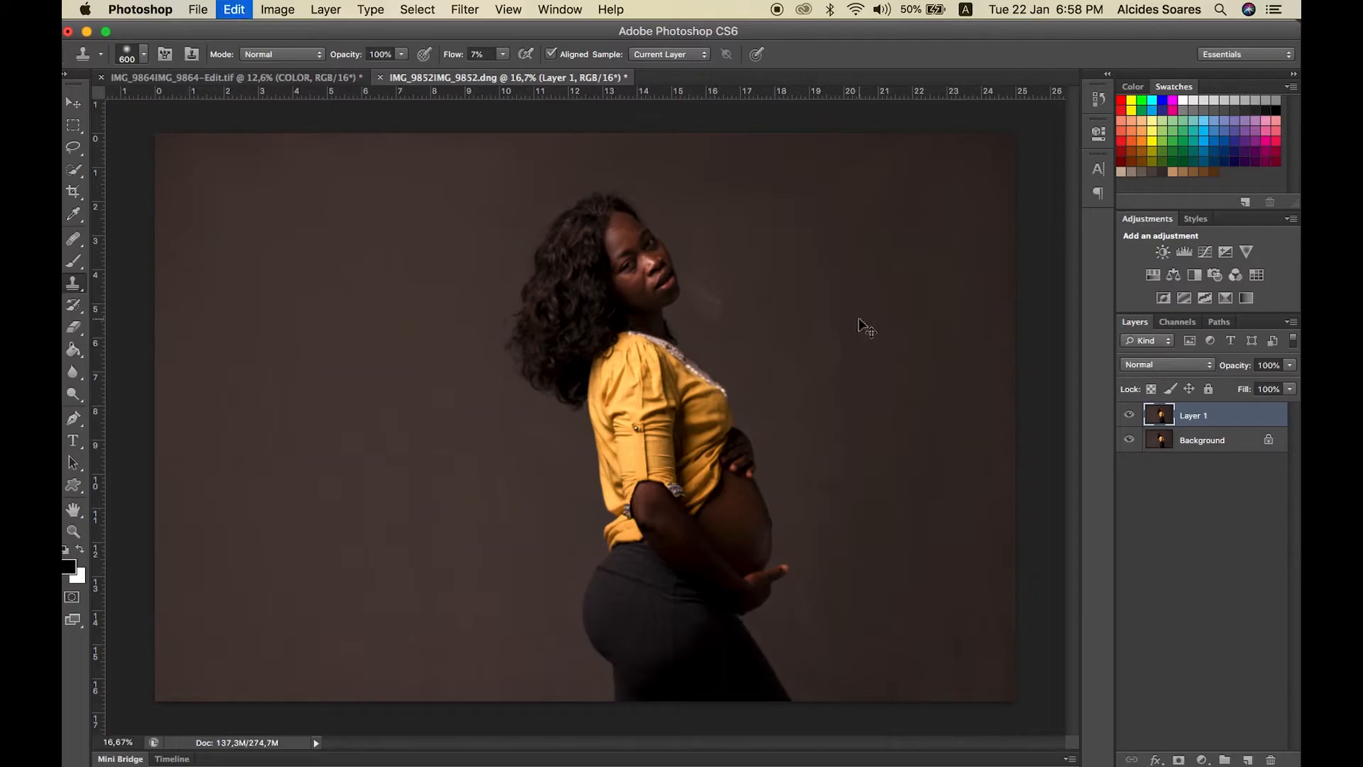
Even out the backdrop in front of the woman's face and along the photo's right edge with the Clone Stamp.
alt+click(831, 260)
mouse_move(761, 221)
mouse_down()
mouse_move(717, 223)
mouse_move(756, 269)
mouse_move(781, 282)
mouse_up()
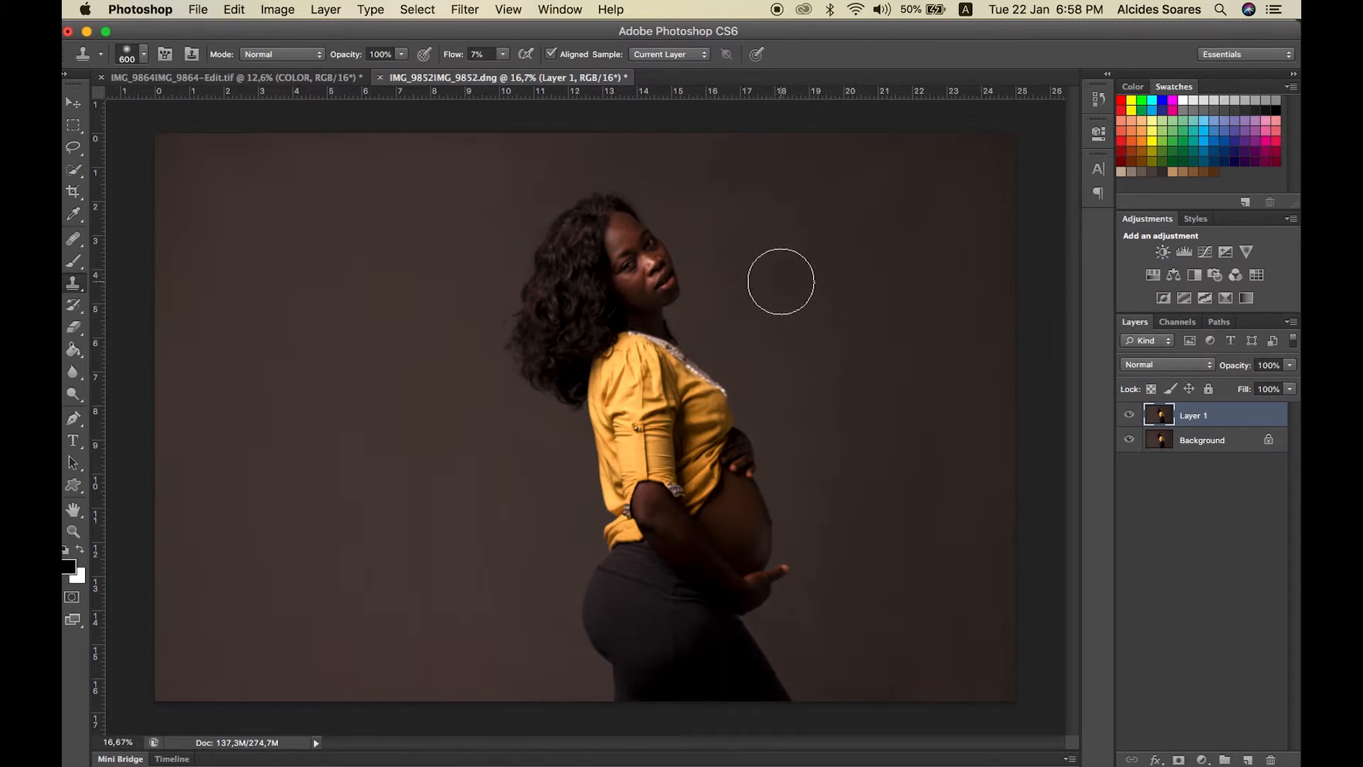
alt+click(867, 260)
mouse_move(859, 326)
mouse_down()
mouse_move(855, 400)
mouse_move(891, 453)
mouse_move(904, 381)
mouse_up()
alt+click(948, 518)
mouse_move(999, 392)
mouse_down()
mouse_move(998, 282)
mouse_move(987, 334)
mouse_up()
alt+click(941, 348)
mouse_move(1002, 600)
mouse_down()
mouse_move(997, 559)
mouse_move(990, 628)
mouse_up()
Toggle Layer 1's visibility repeatedly to compare the backdrop before and after the cleanup, leaving the layer visible.
click(1130, 416)
click(1130, 416)
click(1130, 416)
click(1129, 416)
click(1129, 416)
click(1130, 416)
click(1129, 417)
click(1129, 417)
click(1129, 417)
click(1130, 417)
click(1130, 417)
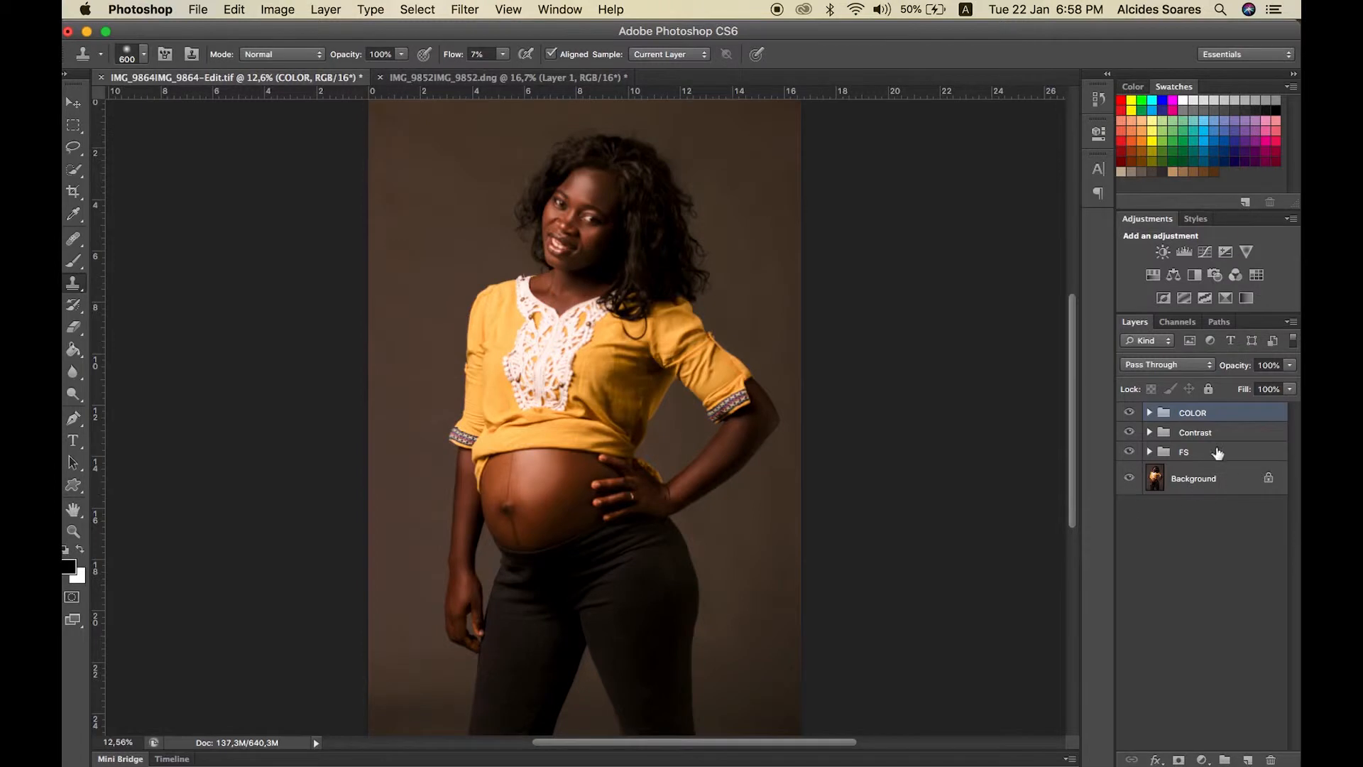
Copy the Contrast group from the IMG_9864 document into IMG_9852.dng above Layer 1 with the Move tool.
click(1196, 452)
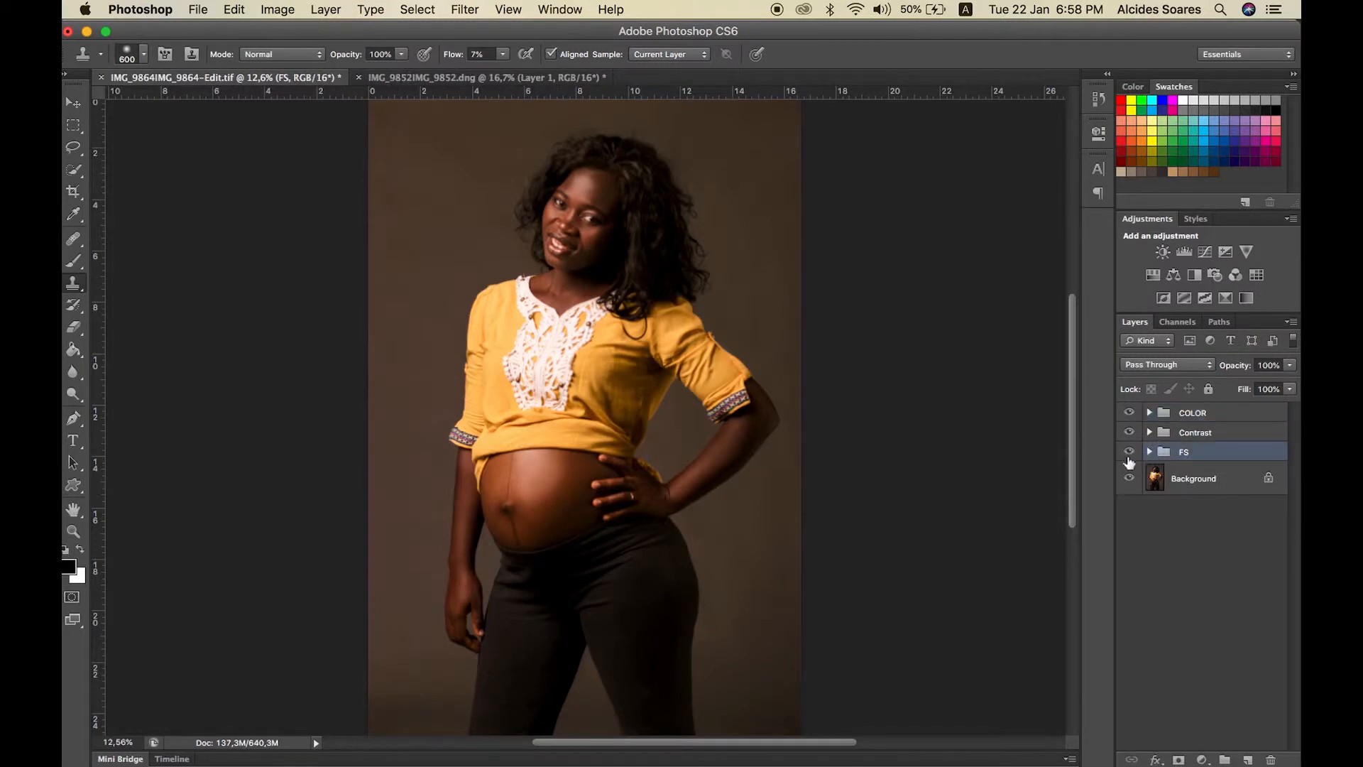
click(394, 77)
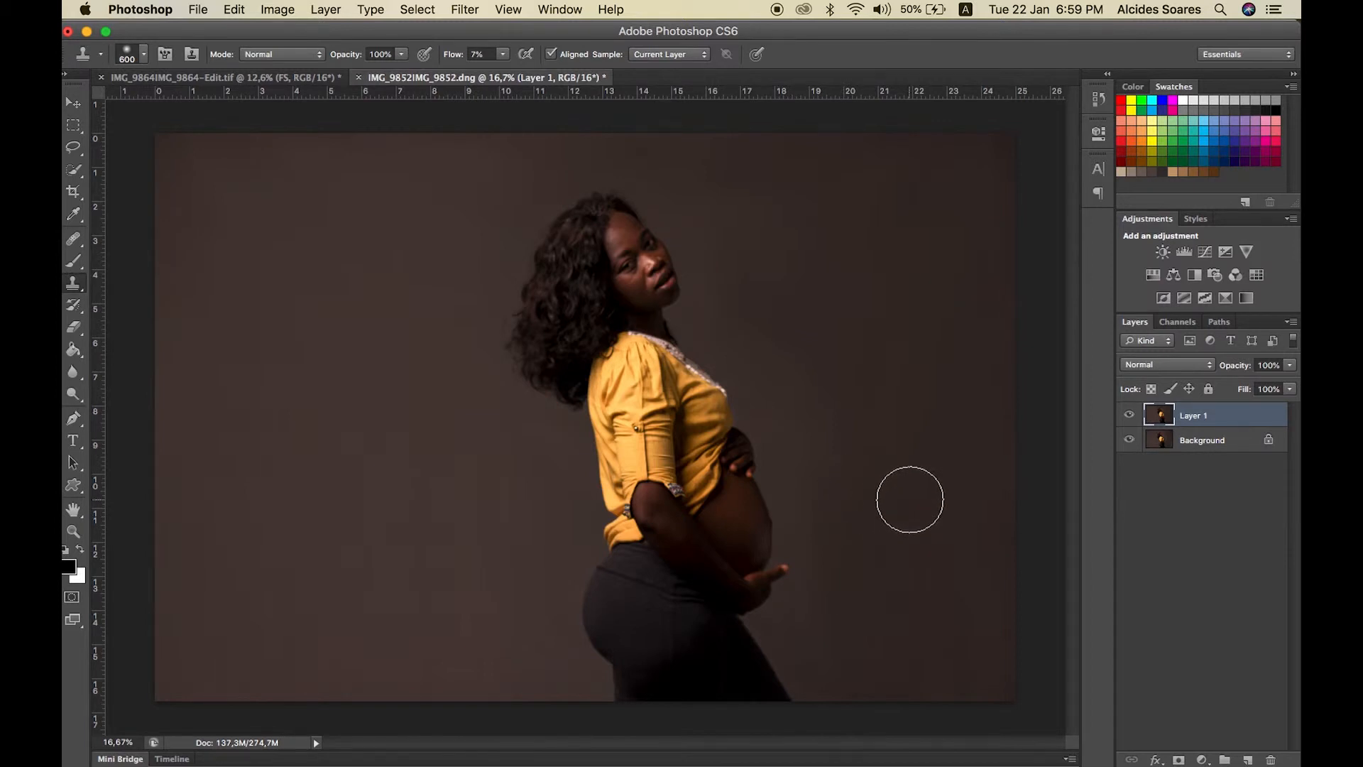
key(v)
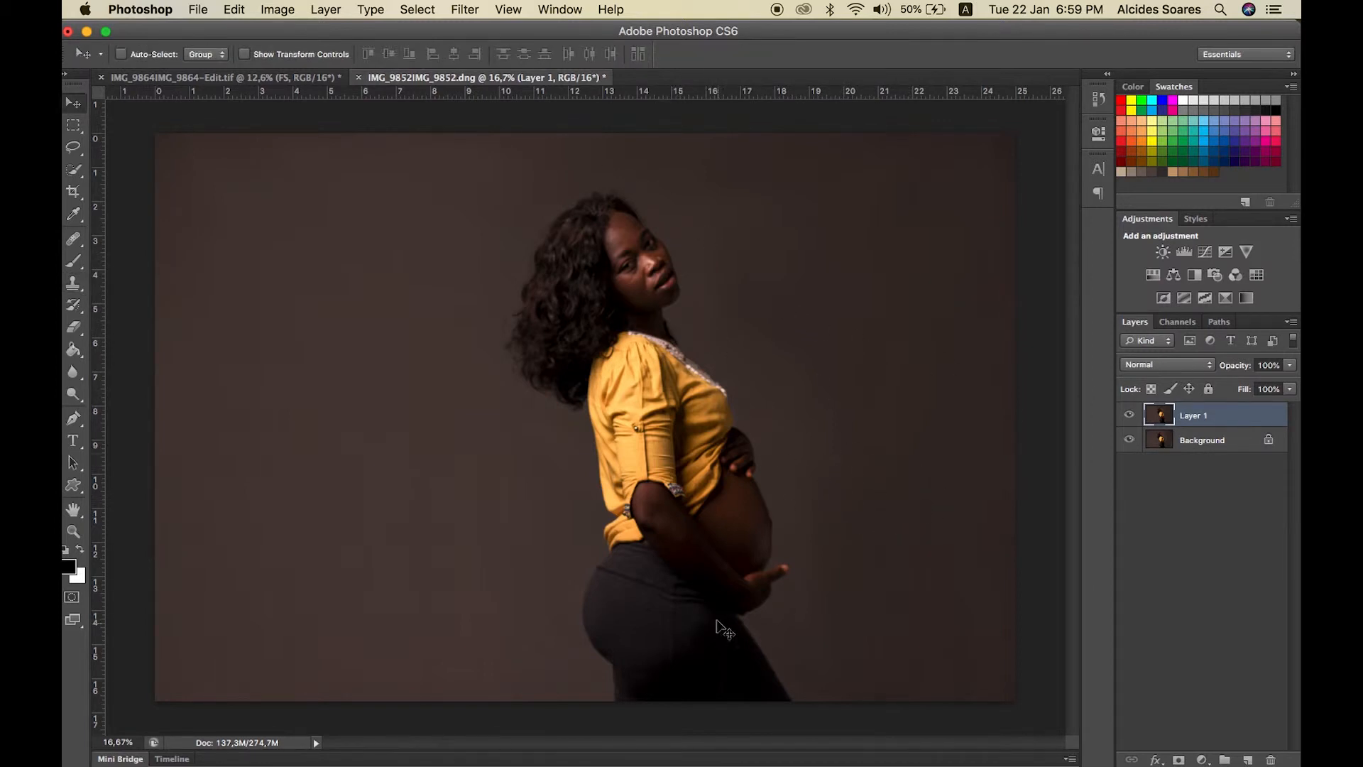
click(259, 78)
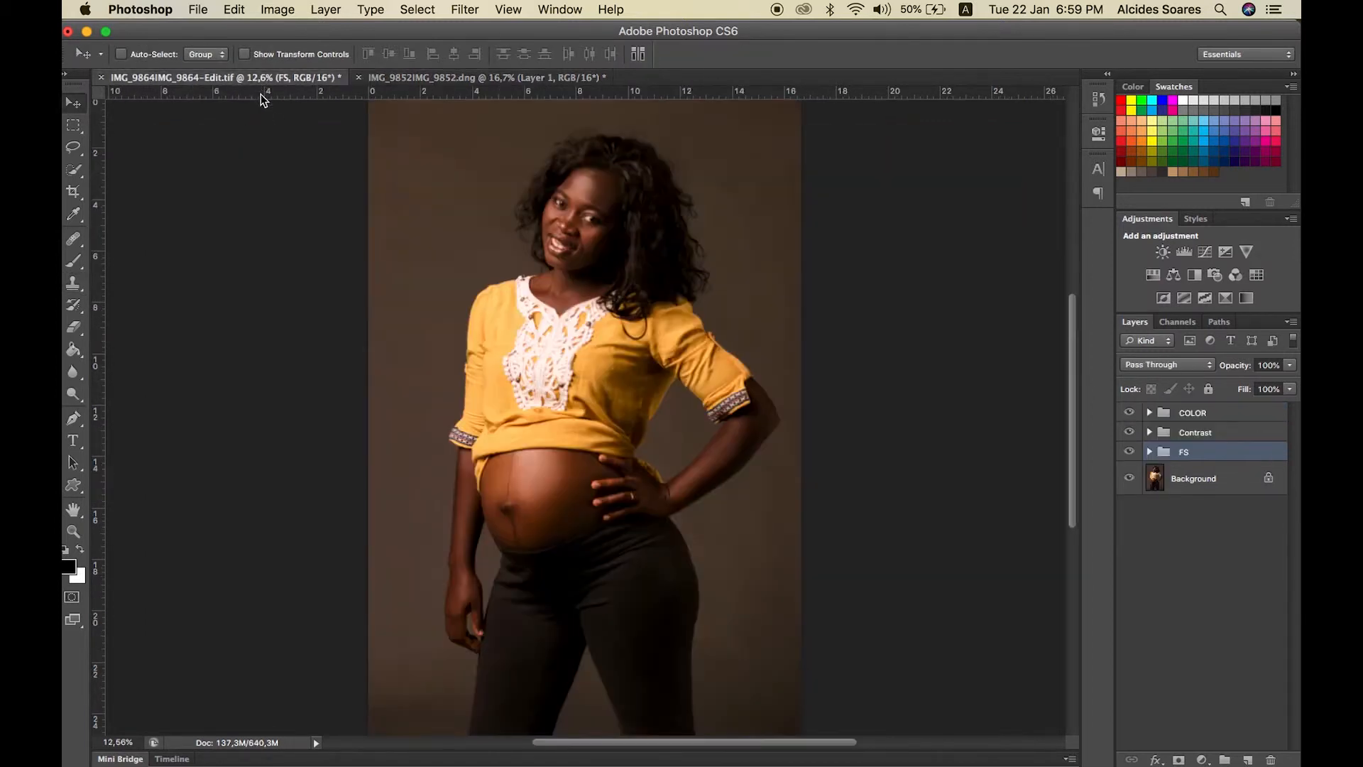
click(1189, 434)
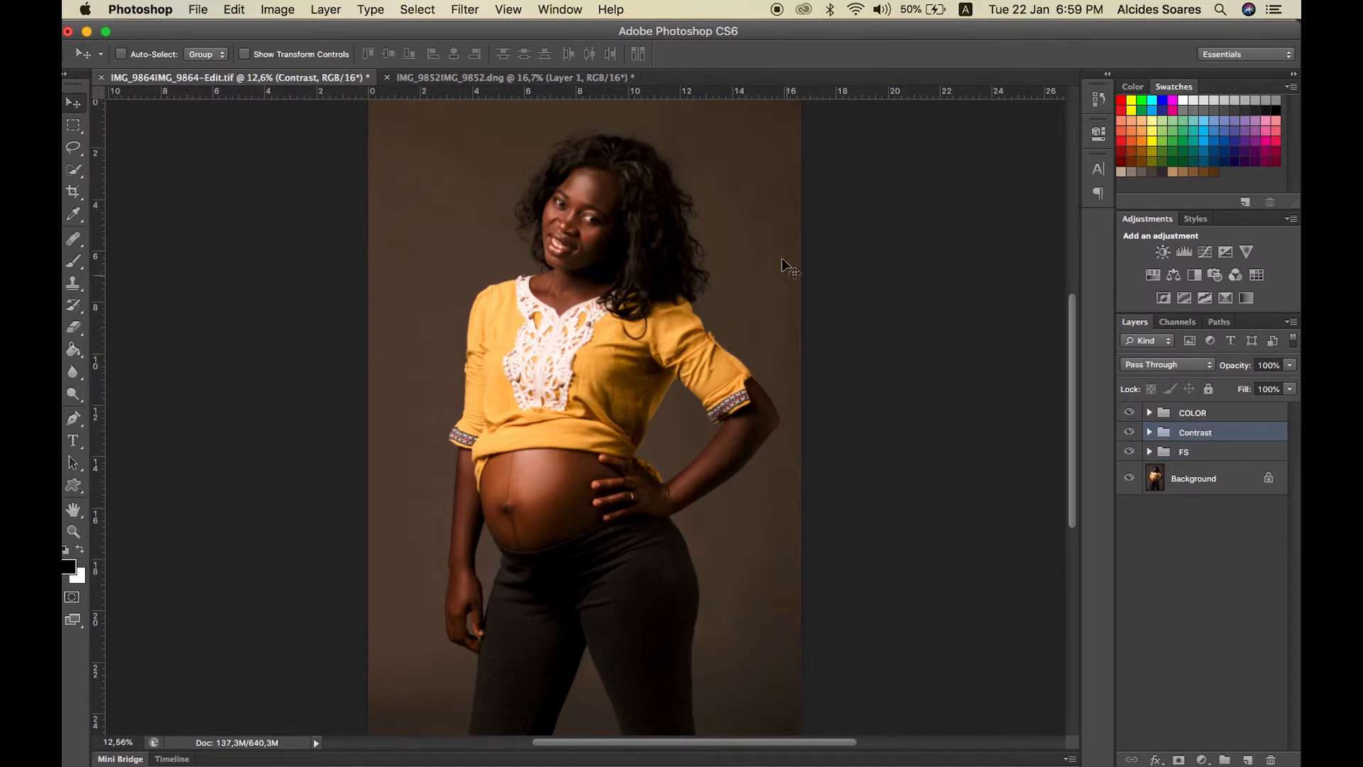
drag(433, 164, 458, 80)
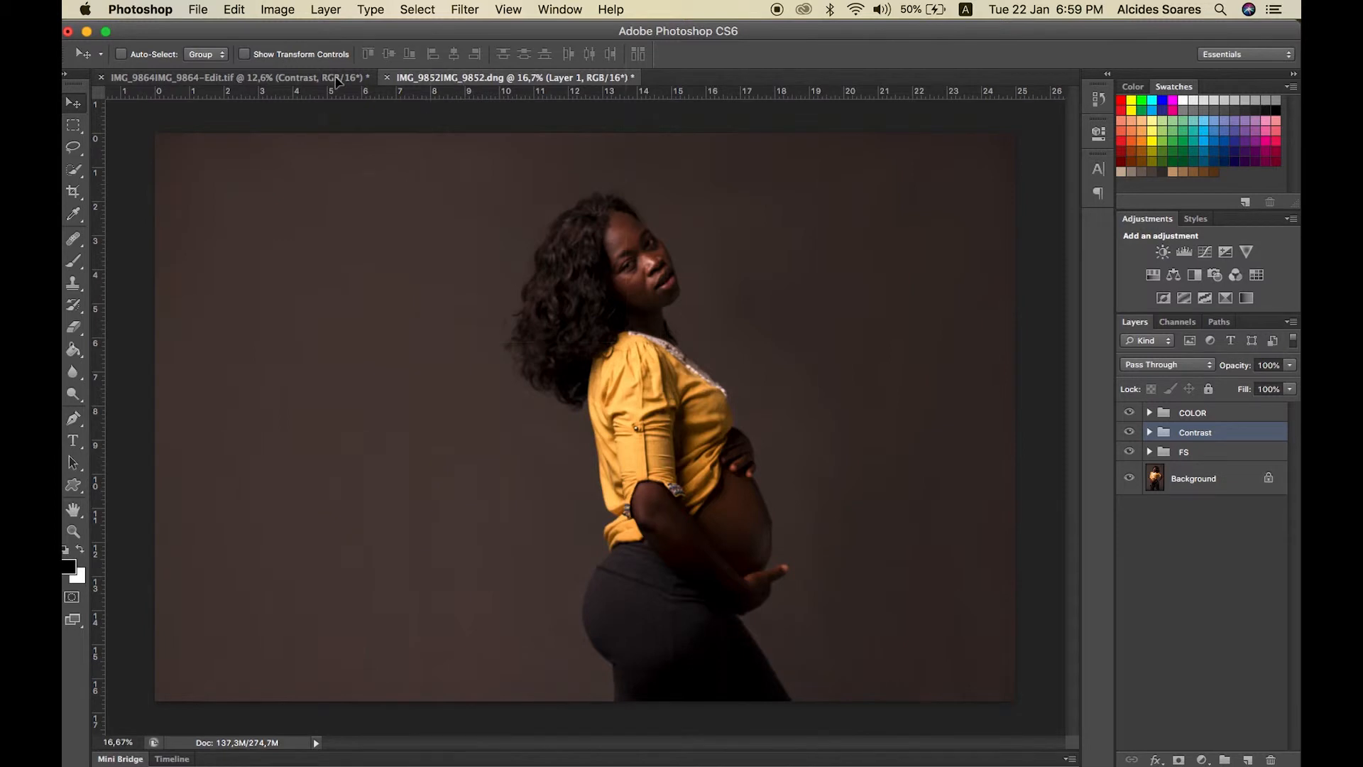
drag(336, 78, 336, 78)
drag(432, 74, 312, 80)
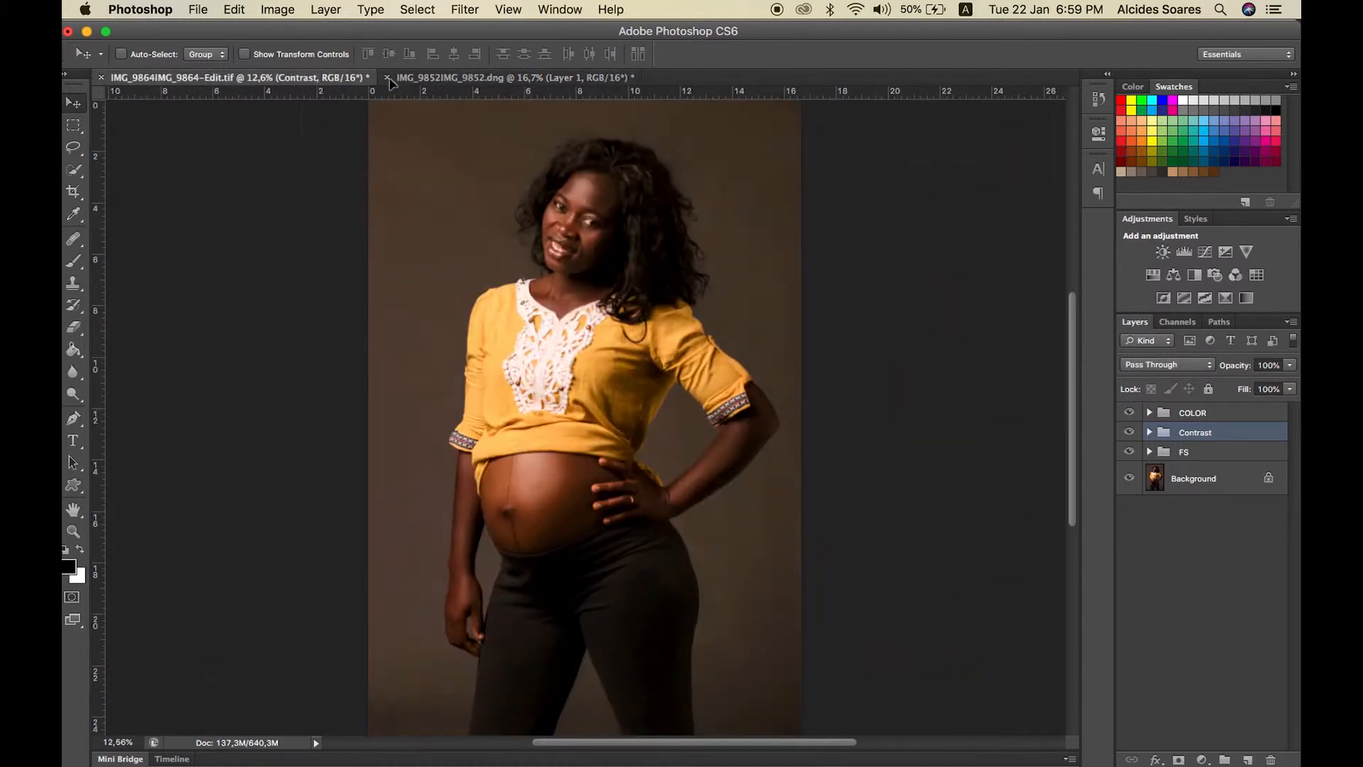
drag(419, 82, 436, 252)
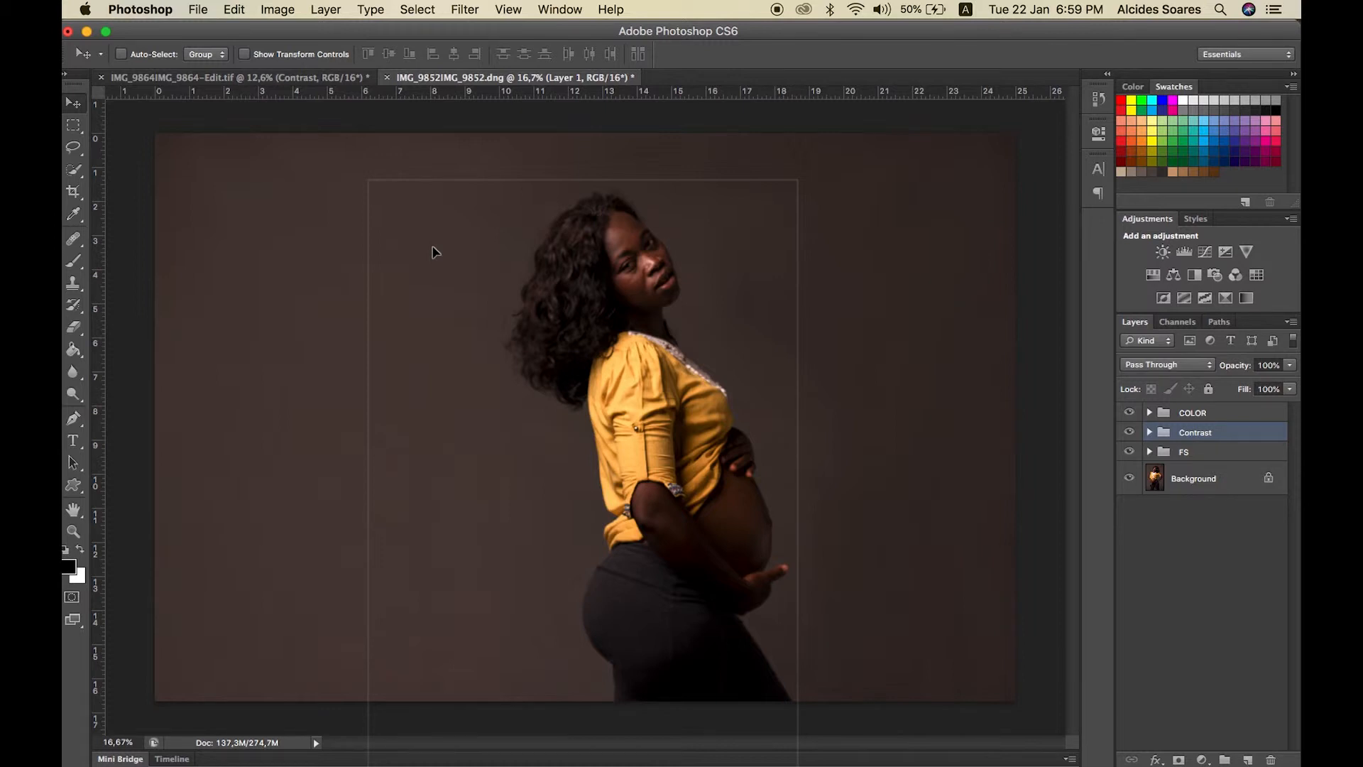
drag(436, 252, 432, 249)
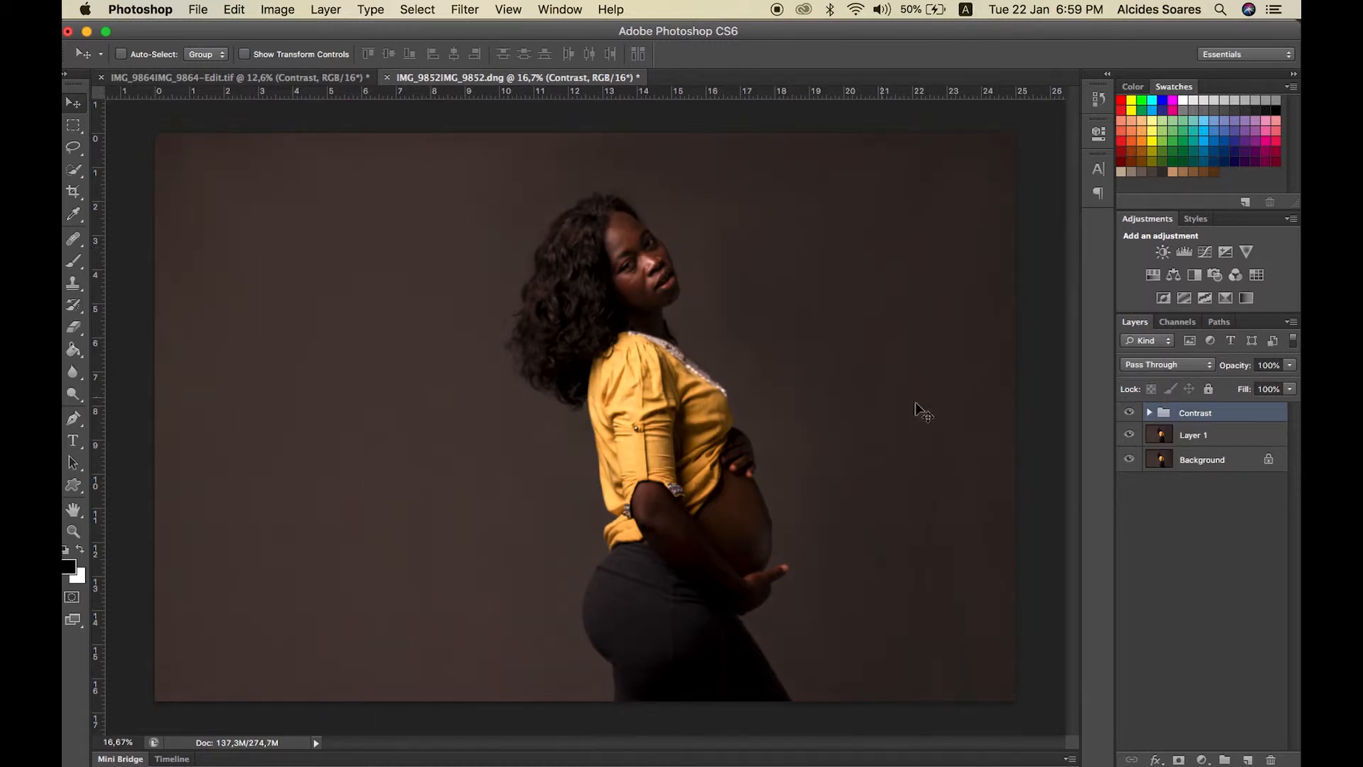
Toggle the Contrast group's visibility repeatedly to compare the portrait with and without the adjustment, leaving the group visible.
click(1129, 412)
click(1129, 413)
click(1129, 413)
click(1129, 414)
click(1129, 413)
click(1129, 413)
click(1129, 414)
click(1129, 415)
Expand the Contrast group and lower its Highlight adjustment layer's opacity to 80%, switching the layer off and on to judge its effect.
click(1149, 414)
click(1216, 436)
click(1130, 435)
click(1129, 434)
click(1269, 365)
drag(1298, 367, 1299, 368)
click(1130, 434)
click(1130, 435)
click(1130, 434)
click(1130, 435)
click(1129, 435)
click(1129, 435)
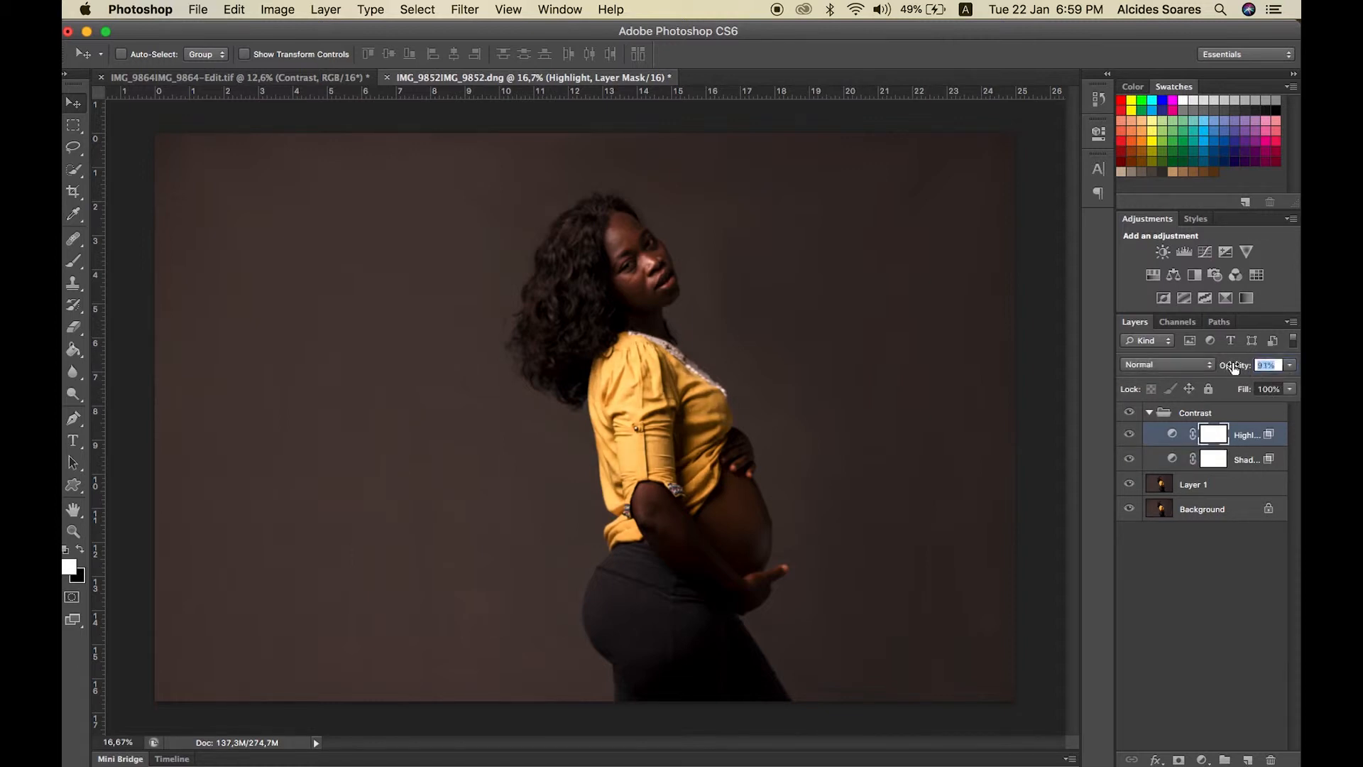
click(1129, 435)
click(1129, 435)
Compare the image with the Contrast group off and on, set the Highlight layer's opacity to 58%, and collapse the group.
click(1129, 412)
click(1129, 413)
click(1129, 412)
click(1129, 413)
click(1129, 414)
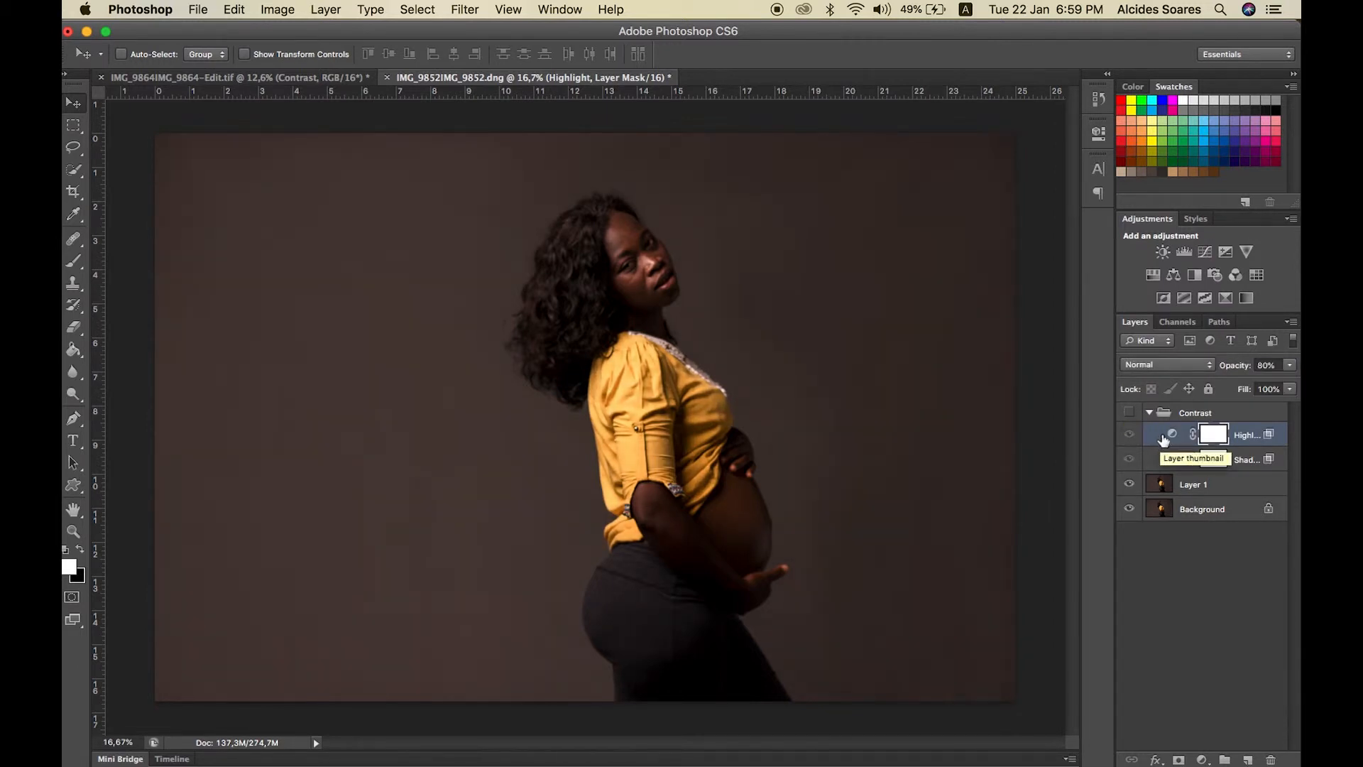
click(1128, 413)
drag(1237, 366, 1218, 368)
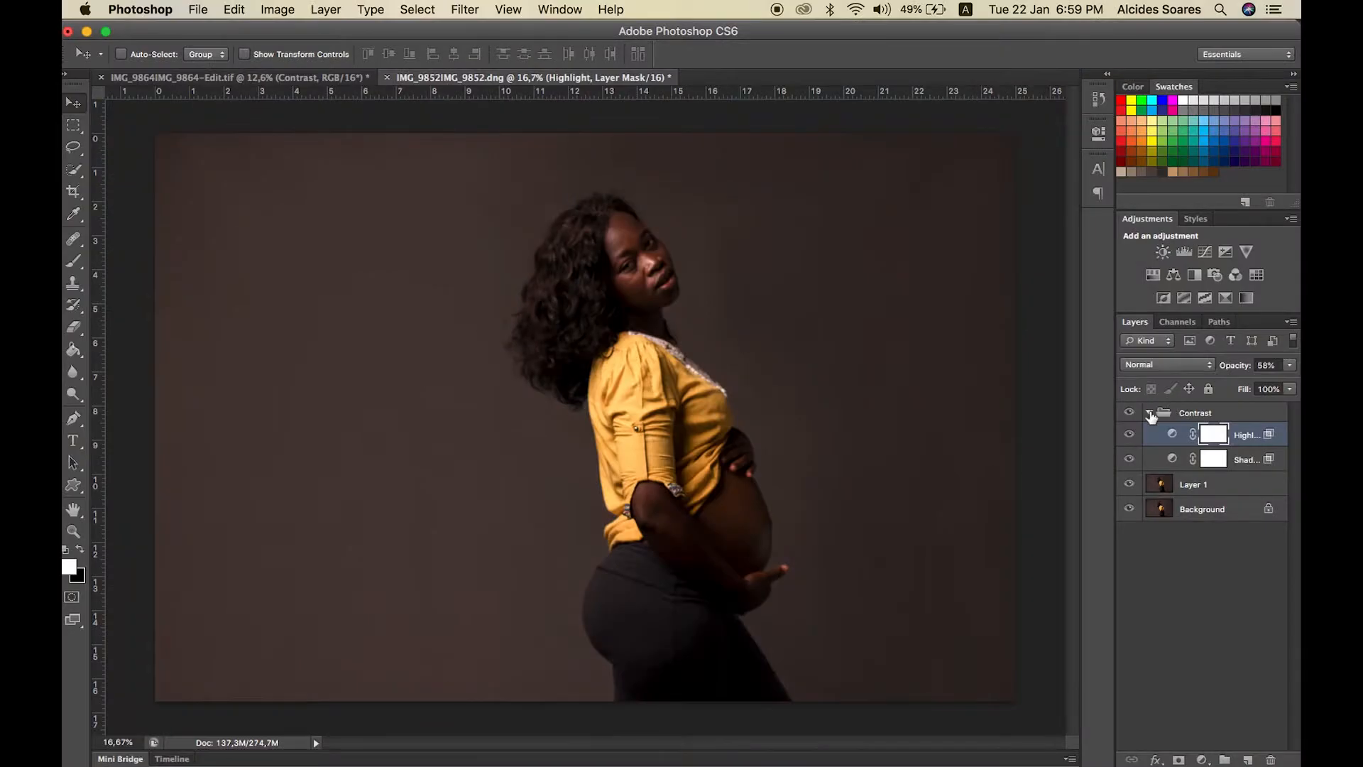
click(1149, 413)
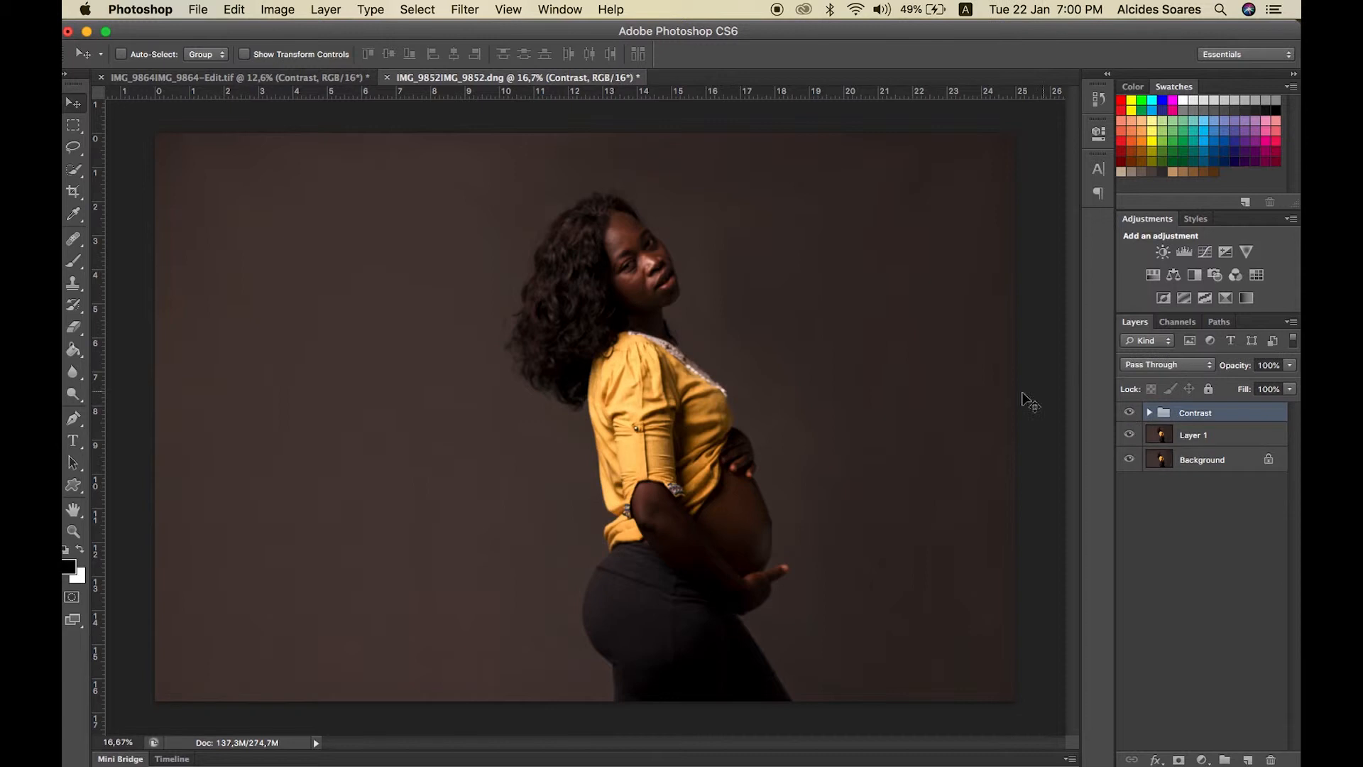
Copy the COLOR group from the IMG_9864 document into IMG_9852.dng above the Contrast group with the Move tool.
click(297, 76)
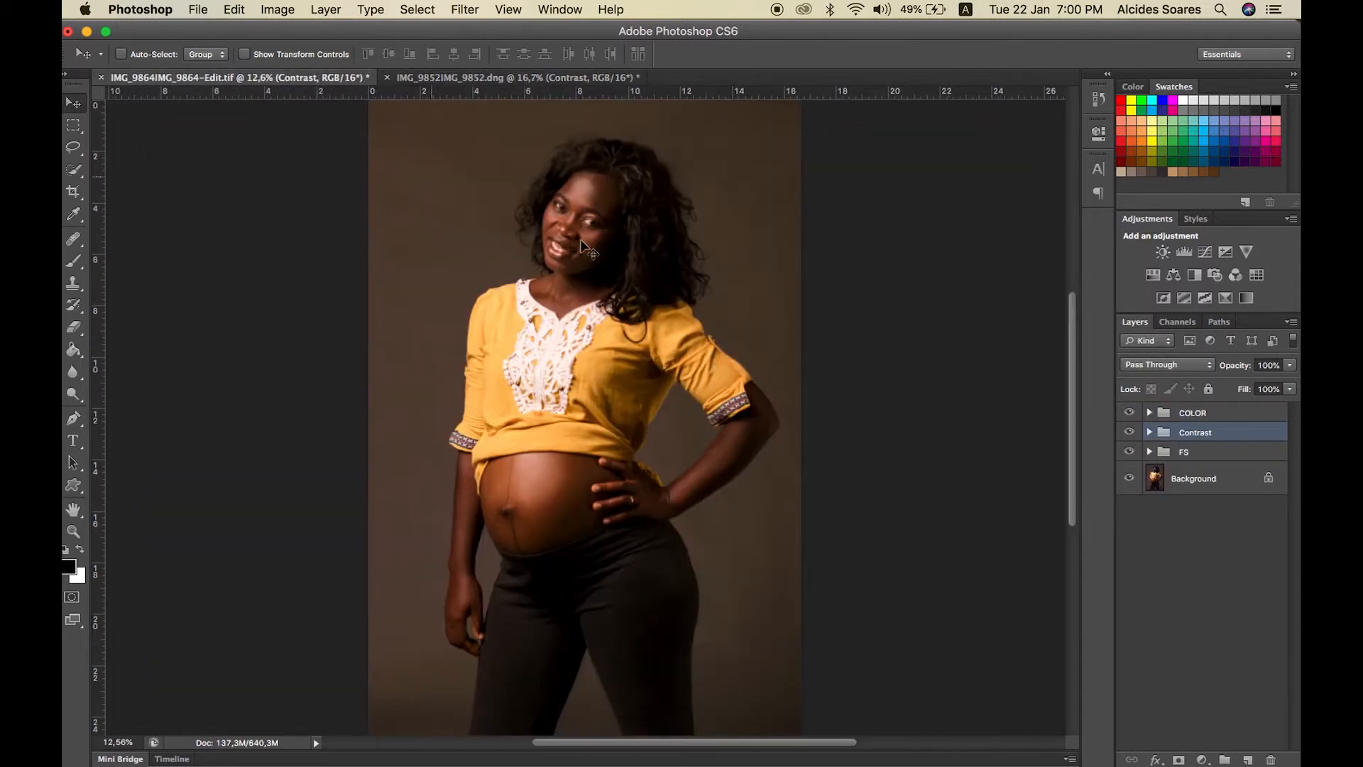
click(1178, 414)
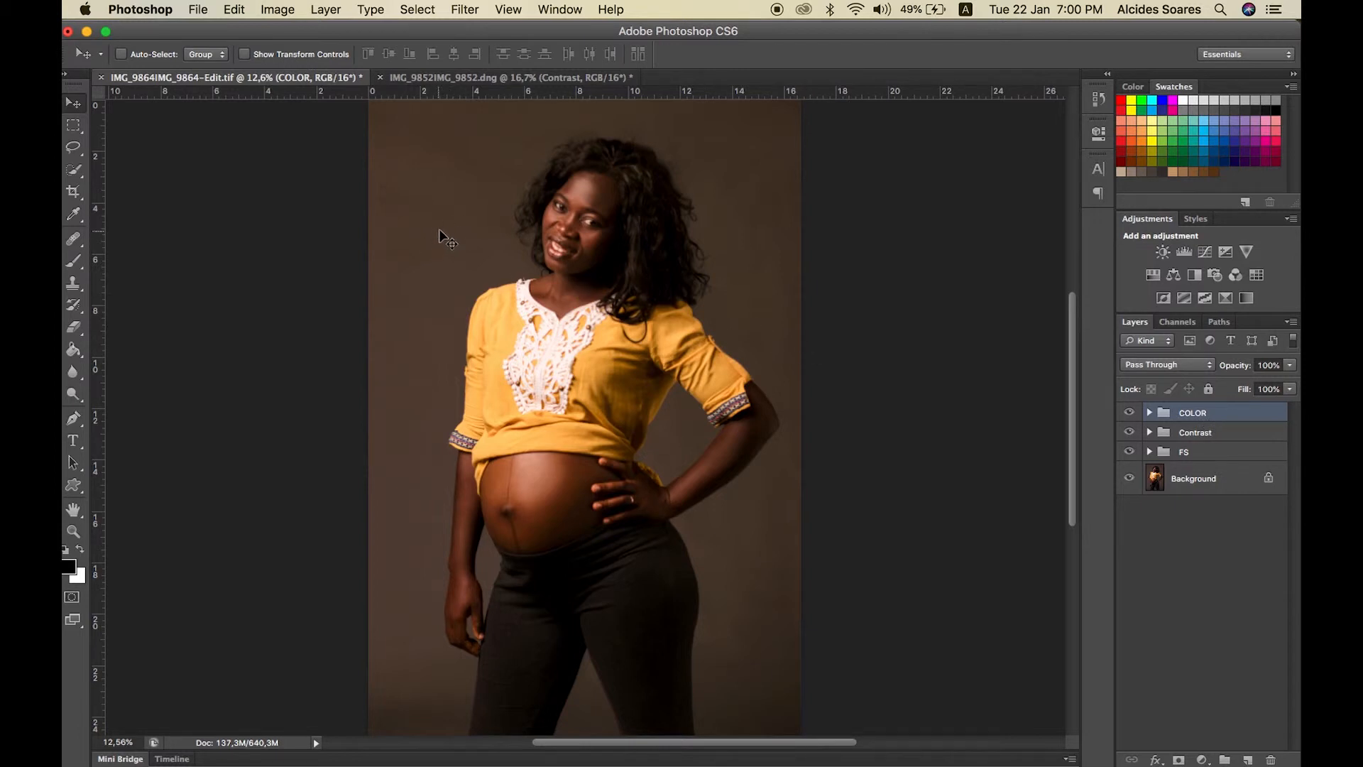
click(458, 78)
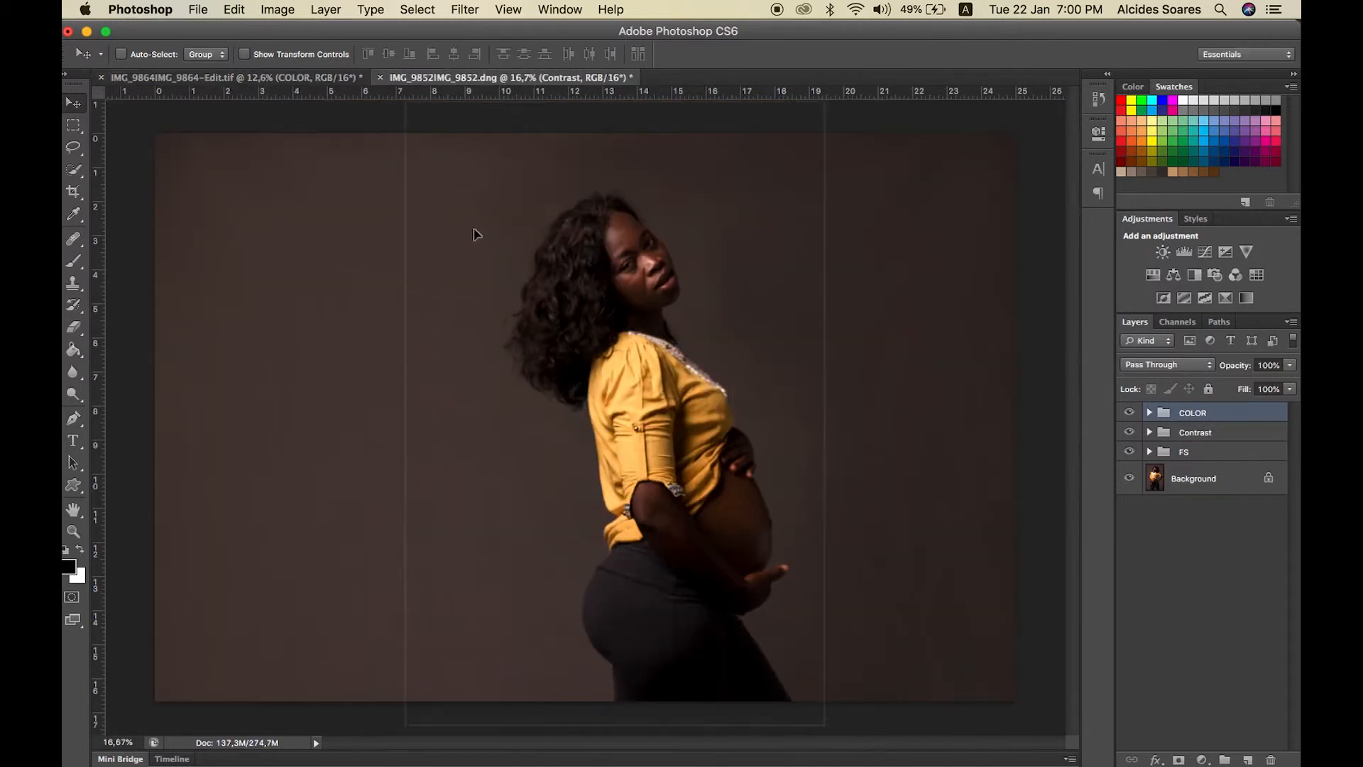
drag(474, 230, 474, 230)
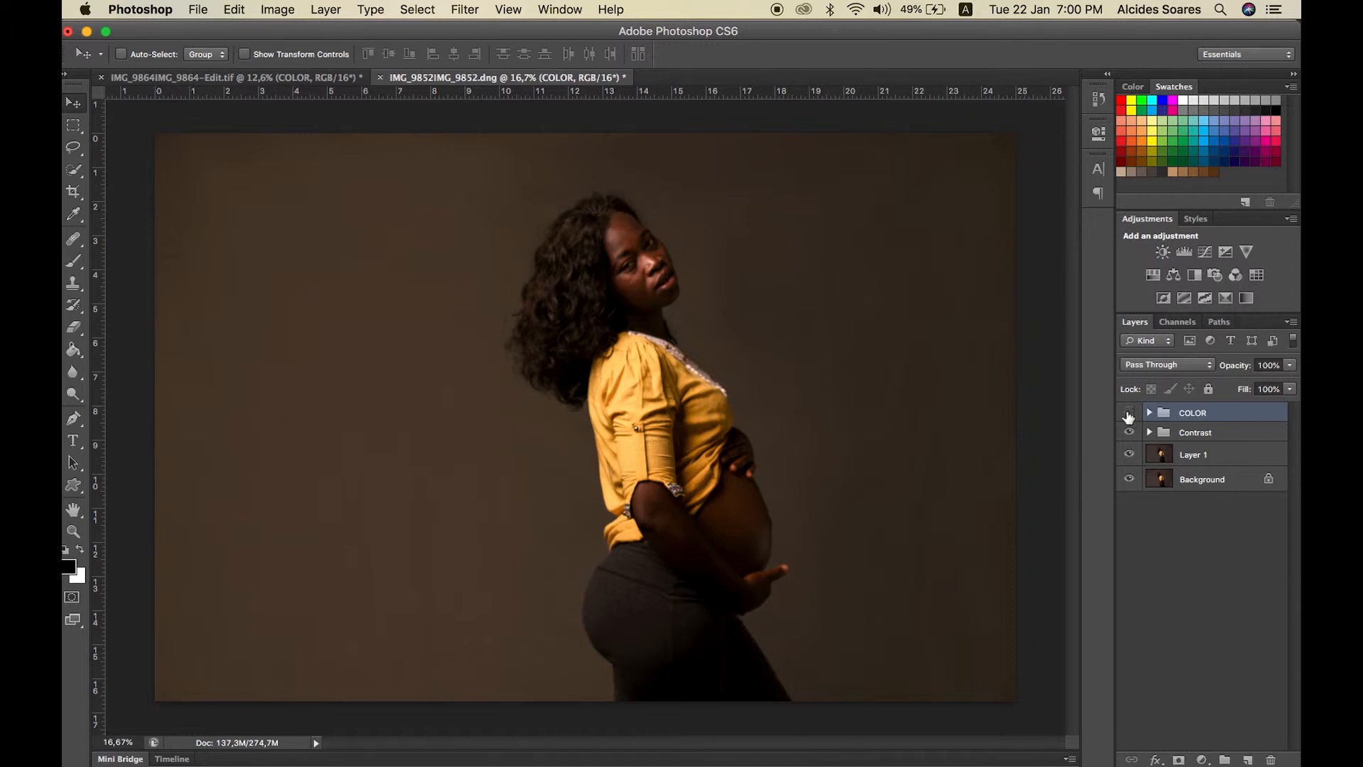
Hide the COLOR and Contrast groups to compare the portrait before and after grading, and show both groups again.
click(1129, 413)
click(1129, 432)
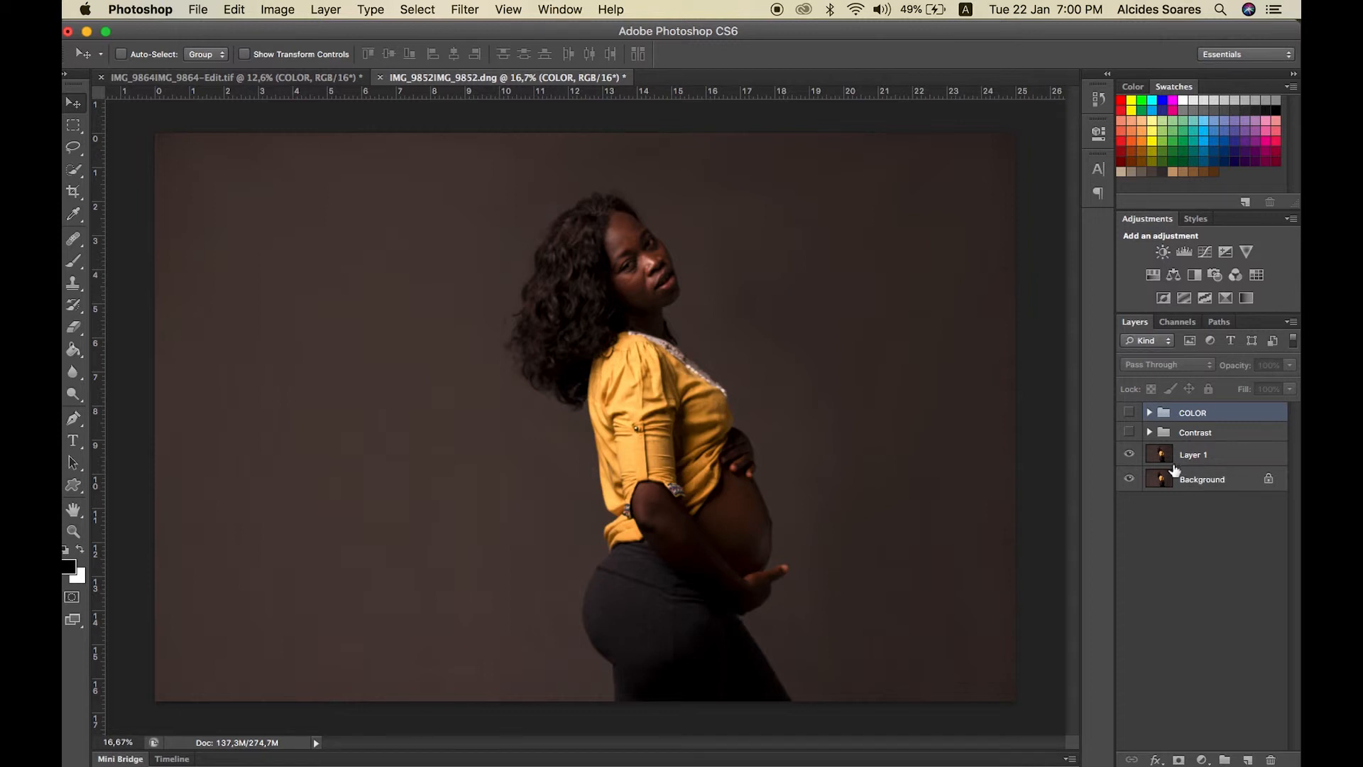
click(1128, 413)
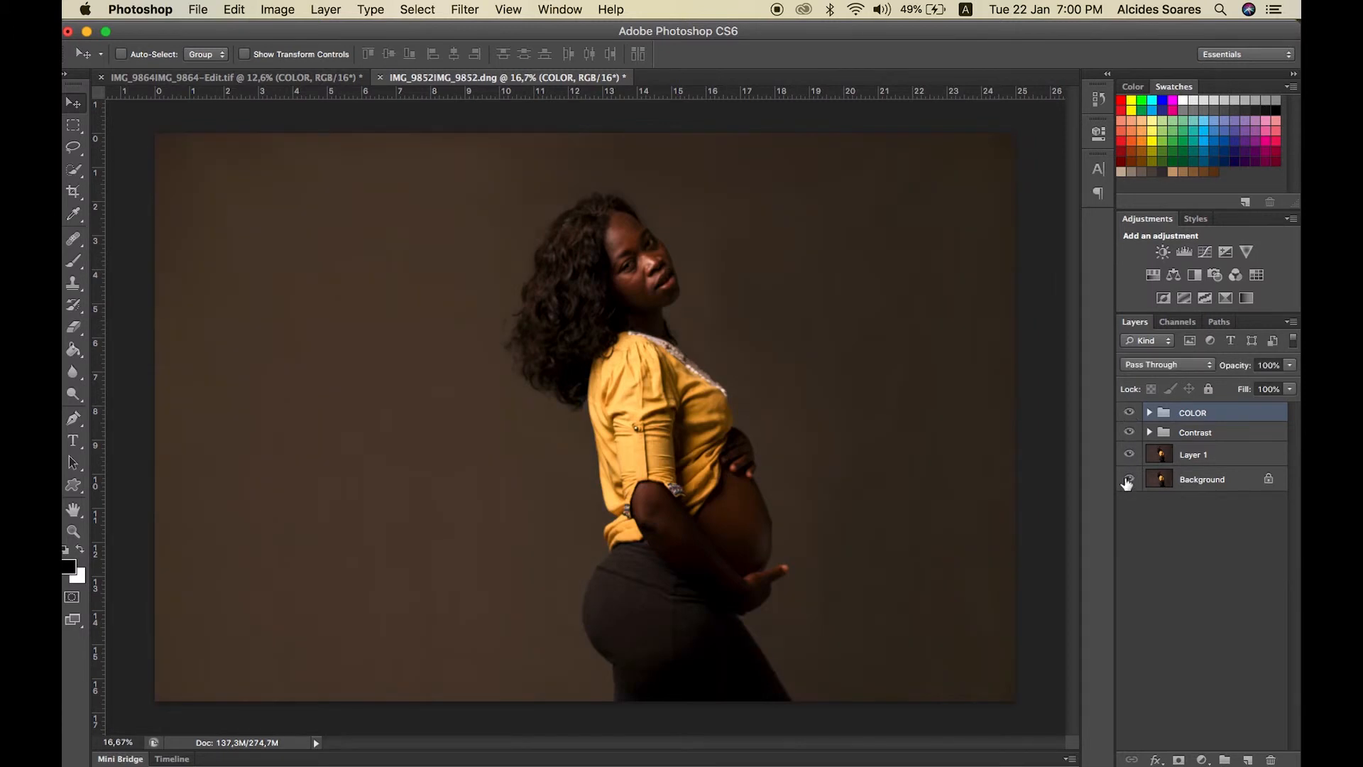